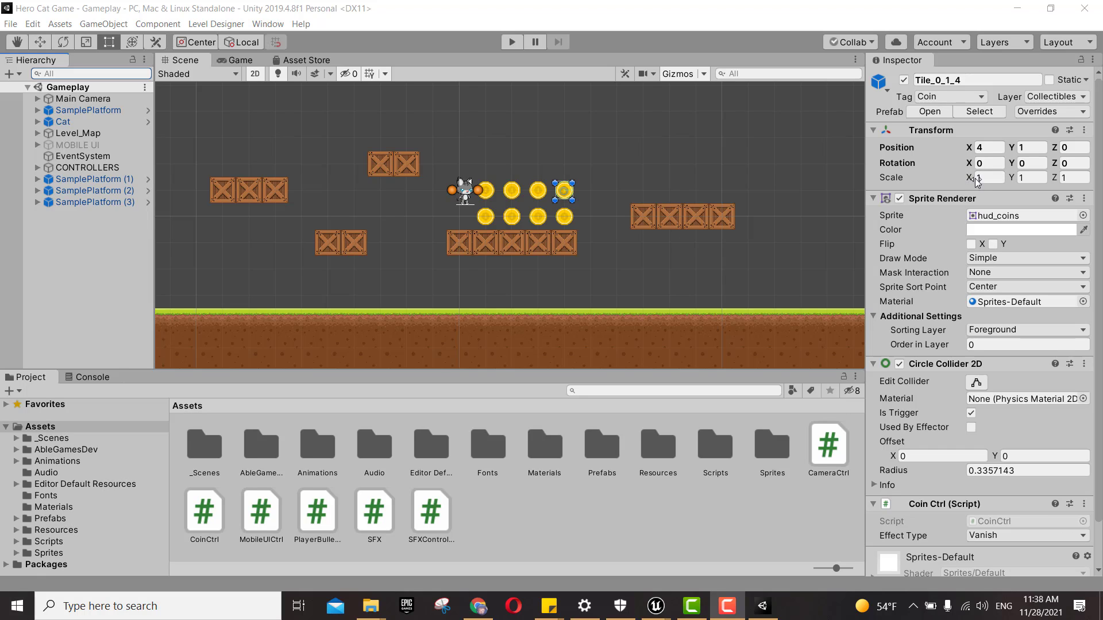
Squeeze the coin horizontally to preview a spin, then undo to restore its full width
{"action": "mouse_move", "coordinate": [970, 181]}
{"action": "left_mouse_down"}
{"action": "mouse_move", "coordinate": [948, 184]}
{"action": "mouse_move", "coordinate": [959, 191]}
{"action": "left_mouse_up"}
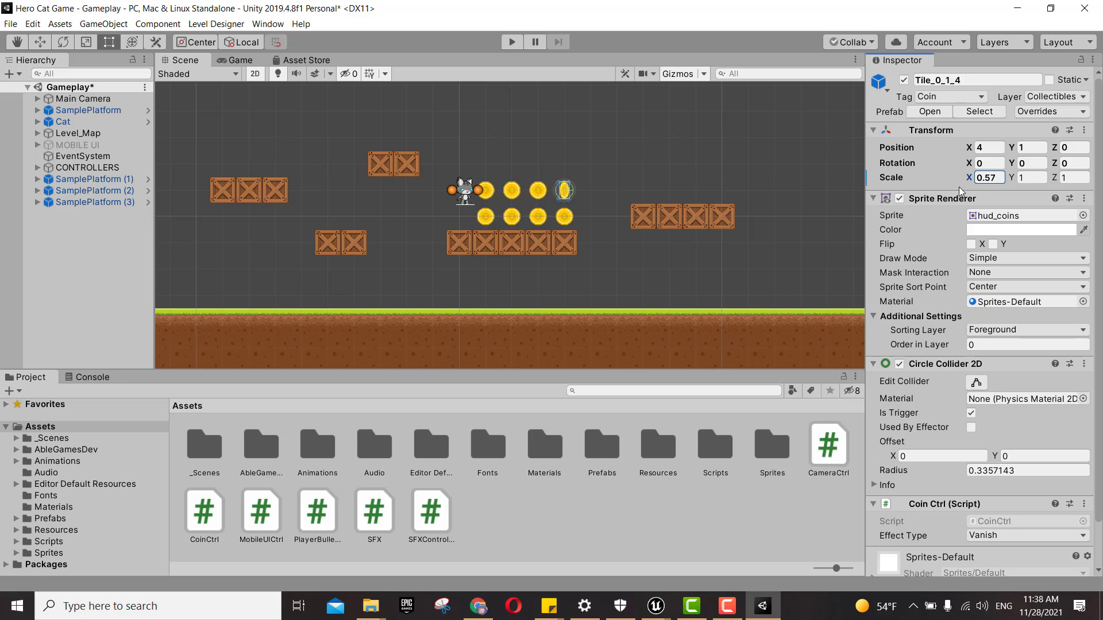
{"action": "key", "text": "ctrl+z"}
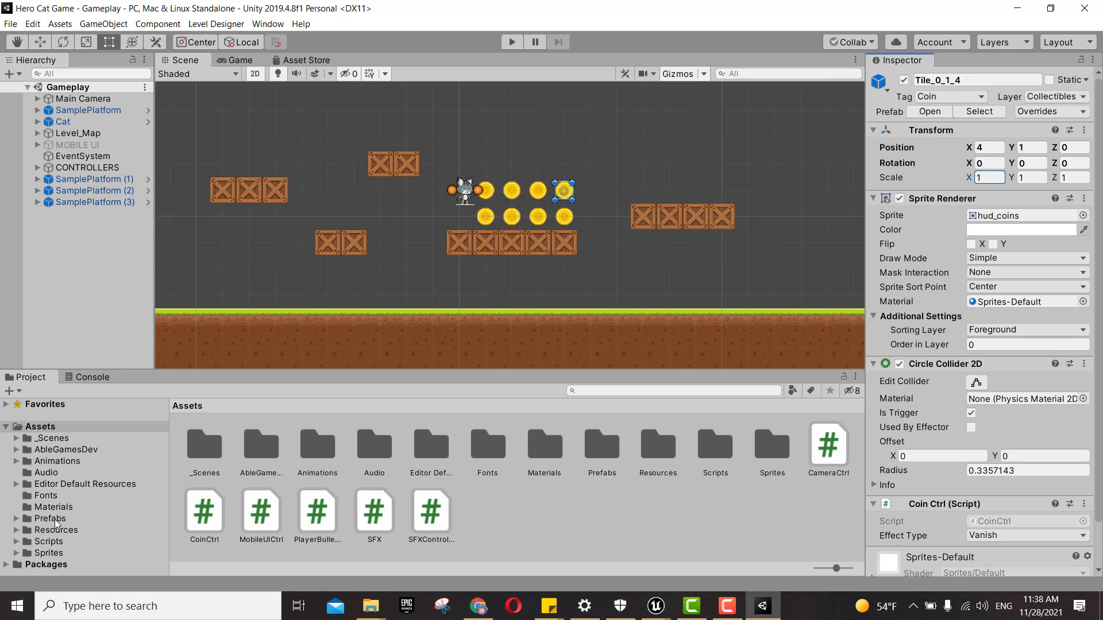
{"action": "key", "text": "ctrl+shift+l"}
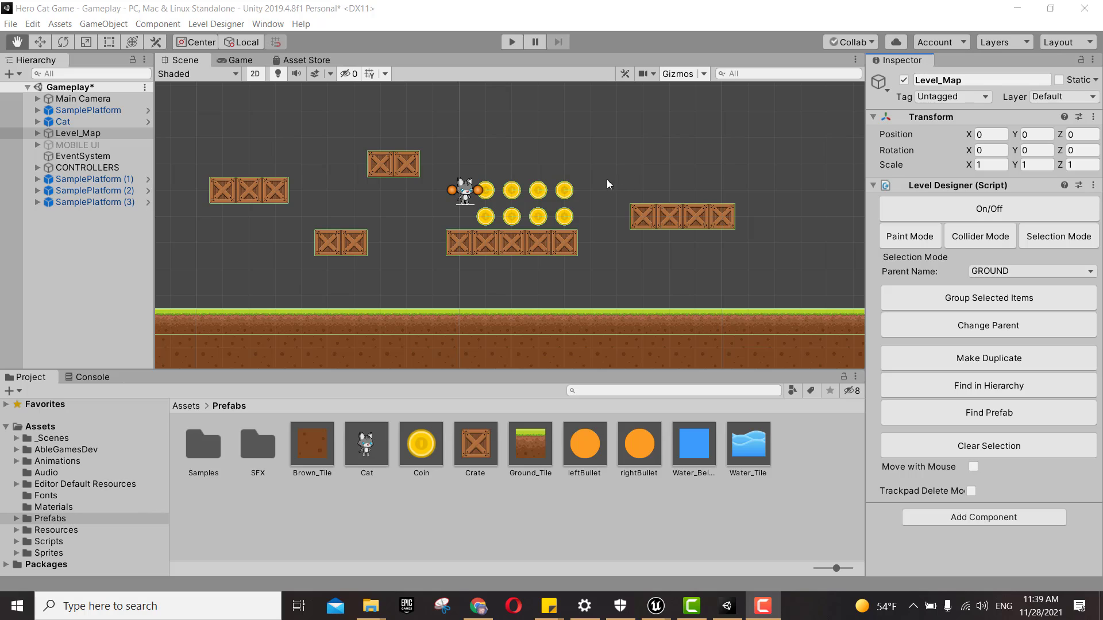
{"action": "left_click", "coordinate": [568, 209]}
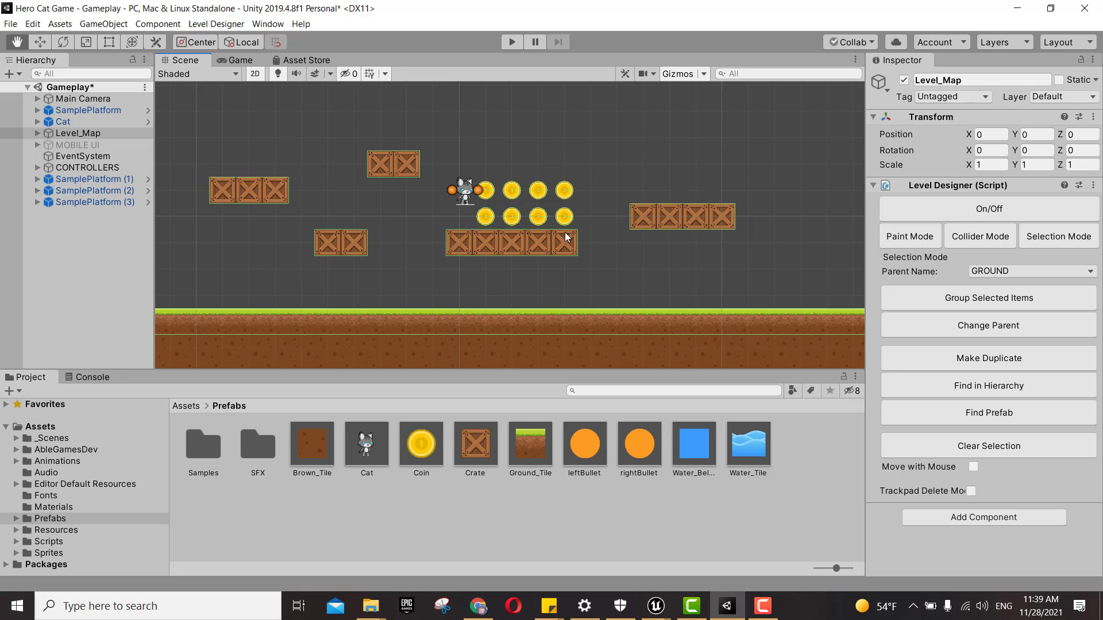
With the Move tool, select the rightmost top-row coin and open its prefab
{"action": "left_click", "coordinate": [39, 43]}
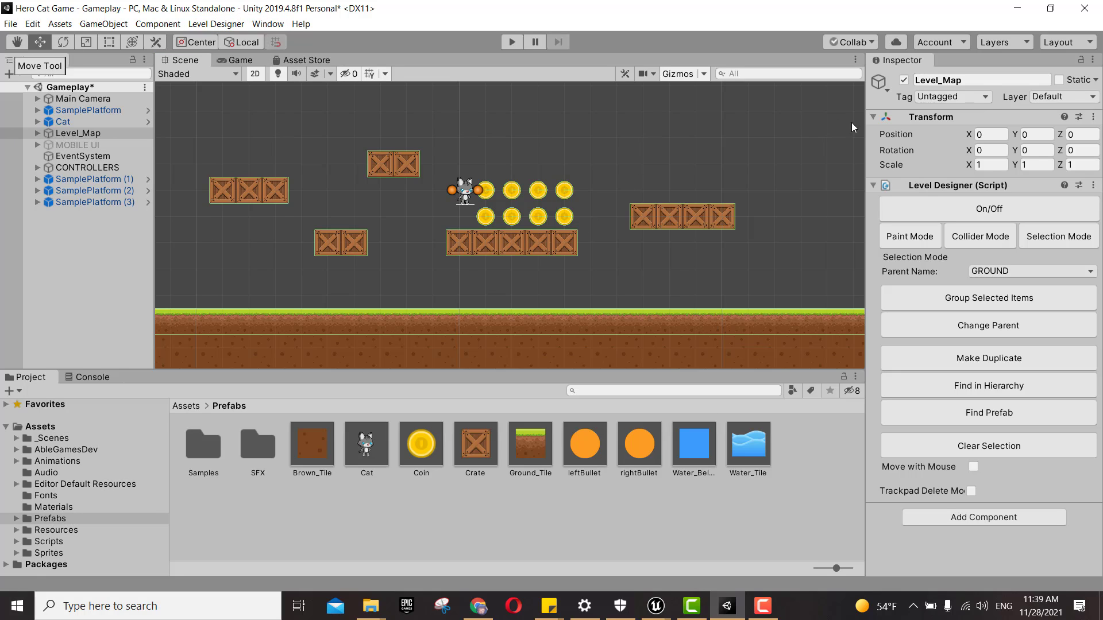
{"action": "left_click", "coordinate": [83, 147]}
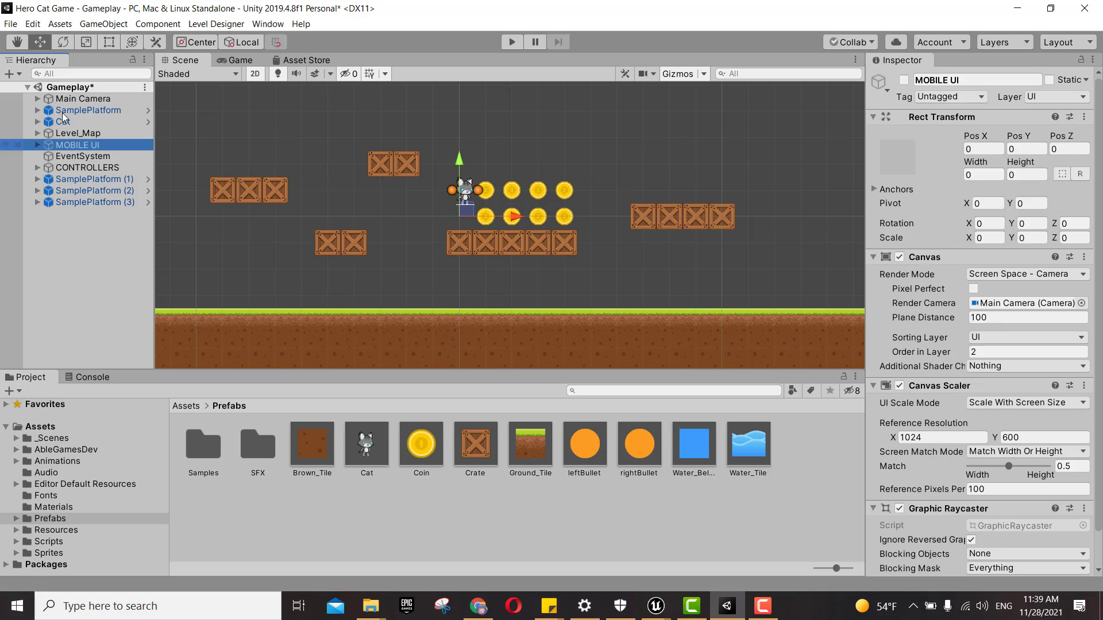
{"action": "left_click", "coordinate": [86, 110]}
{"action": "left_click", "coordinate": [560, 194]}
{"action": "left_click", "coordinate": [561, 193]}
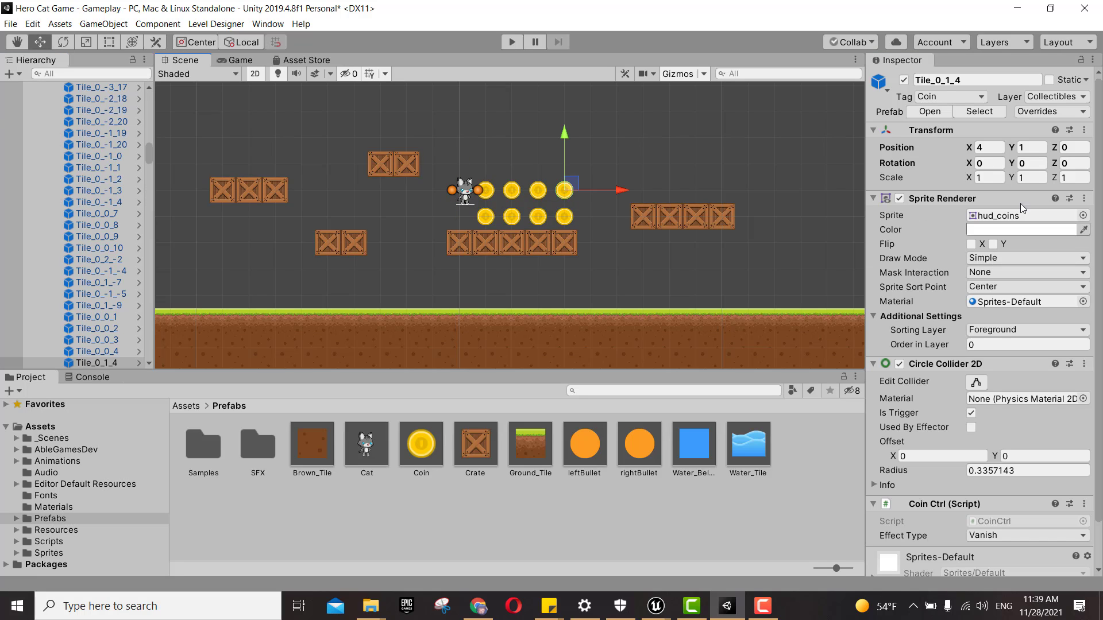
{"action": "left_click", "coordinate": [929, 112]}
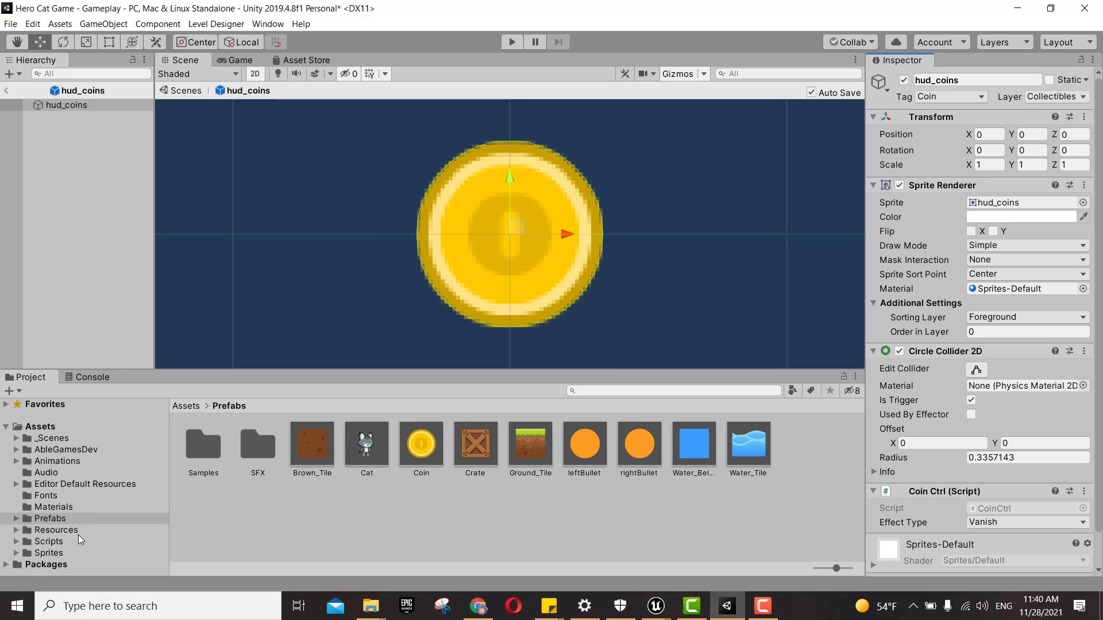
Select hud_coins in Editor Default Resources > LB_Tiles and return to the Gameplay scene
{"action": "left_click", "coordinate": [63, 474]}
{"action": "left_click", "coordinate": [61, 484]}
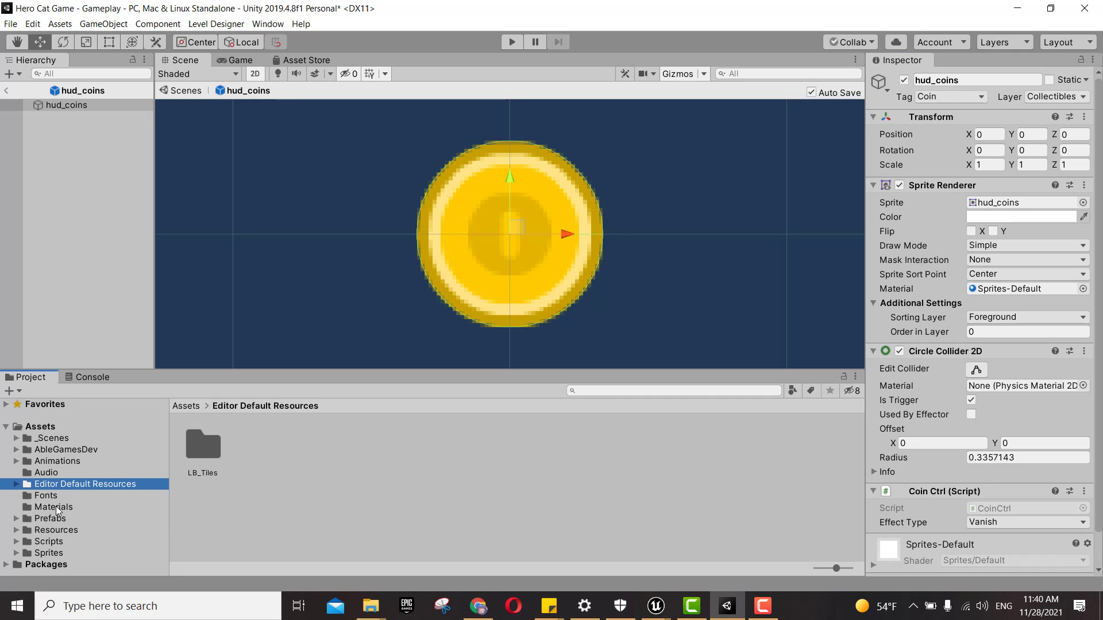
{"action": "left_click", "coordinate": [56, 531]}
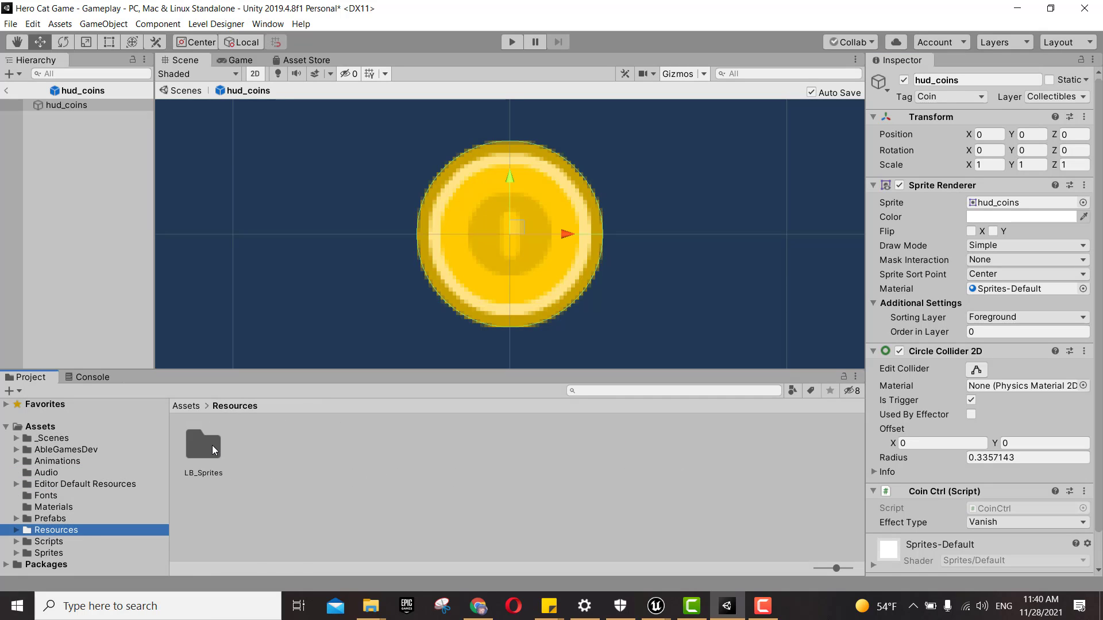
{"action": "double_click", "coordinate": [212, 446]}
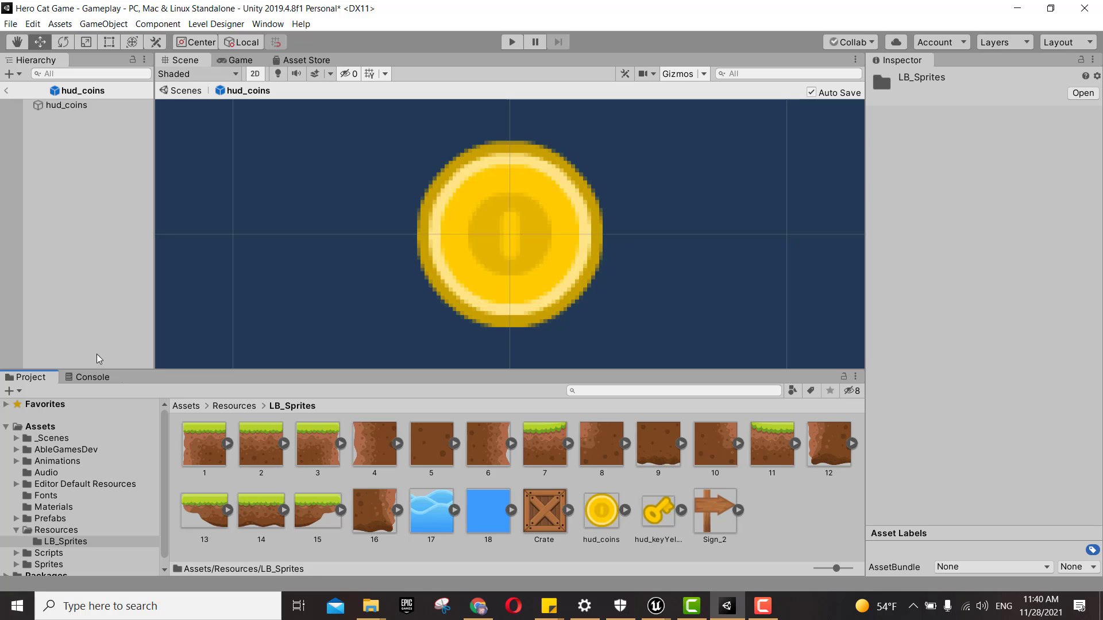
{"action": "left_click", "coordinate": [67, 485]}
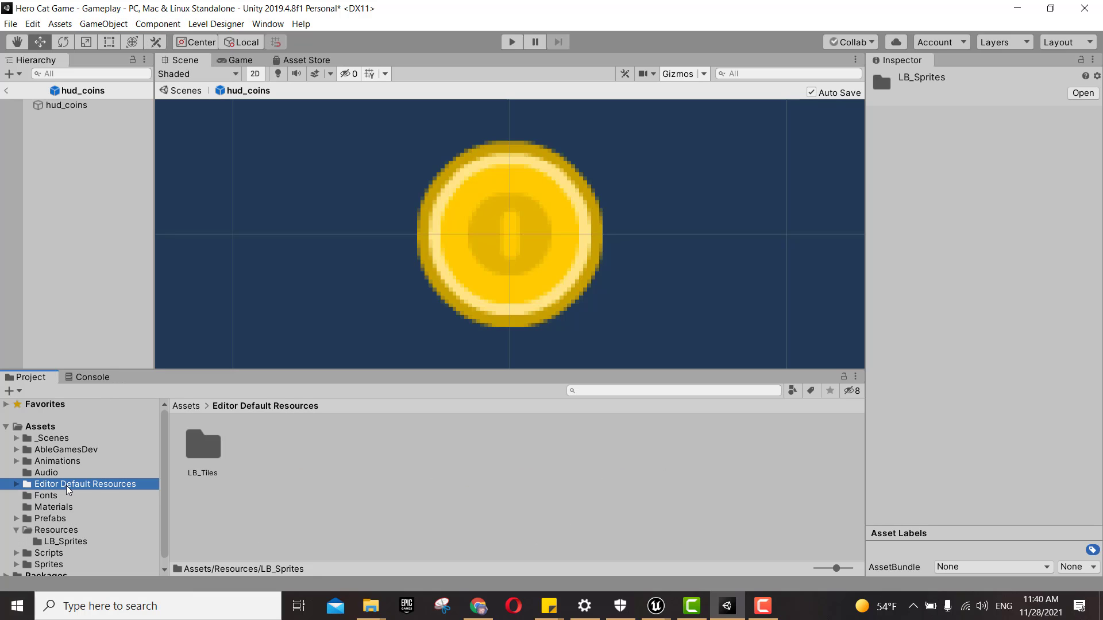
{"action": "double_click", "coordinate": [209, 442]}
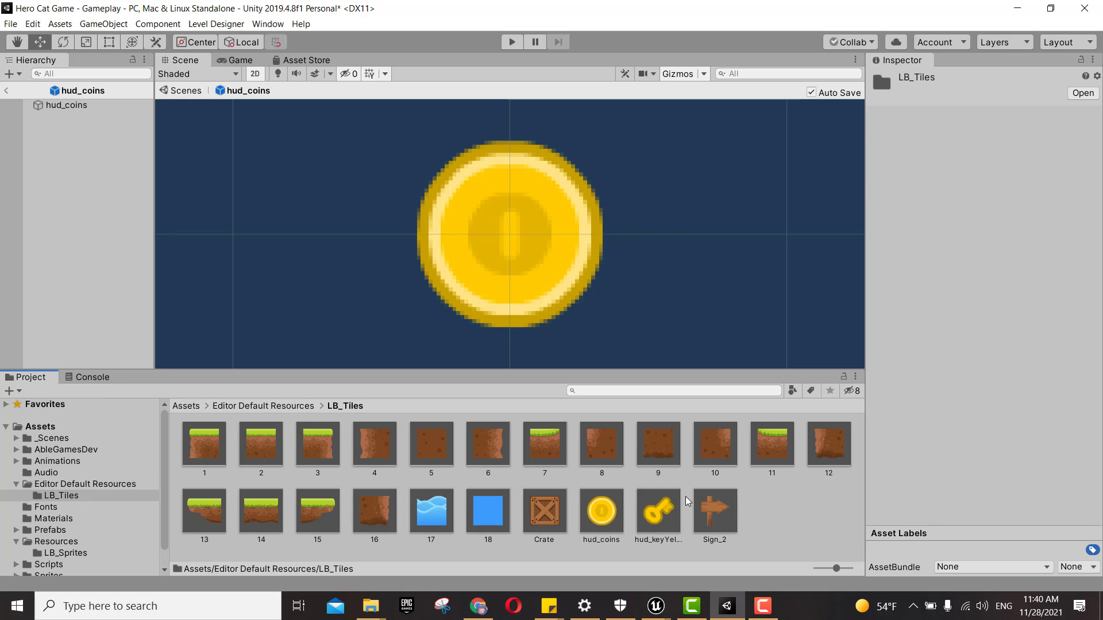
{"action": "left_click", "coordinate": [602, 511]}
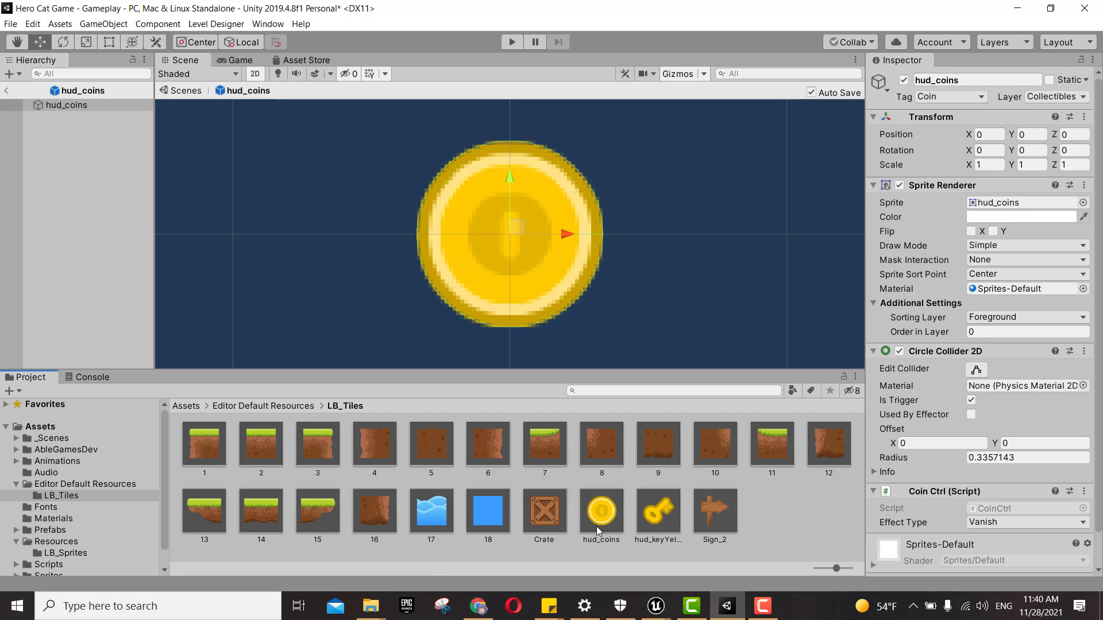
{"action": "left_click", "coordinate": [6, 90]}
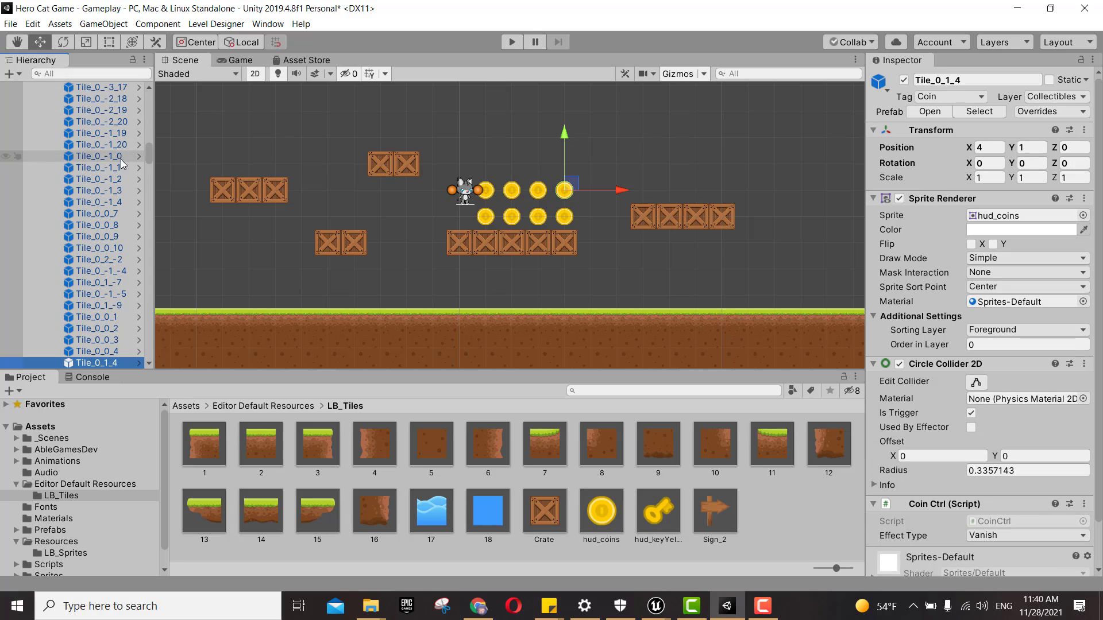
Drop hud_coins into the scene and rename the new object Spining Coin
{"action": "left_click_drag", "start_coordinate": [149, 154], "coordinate": [149, 95]}
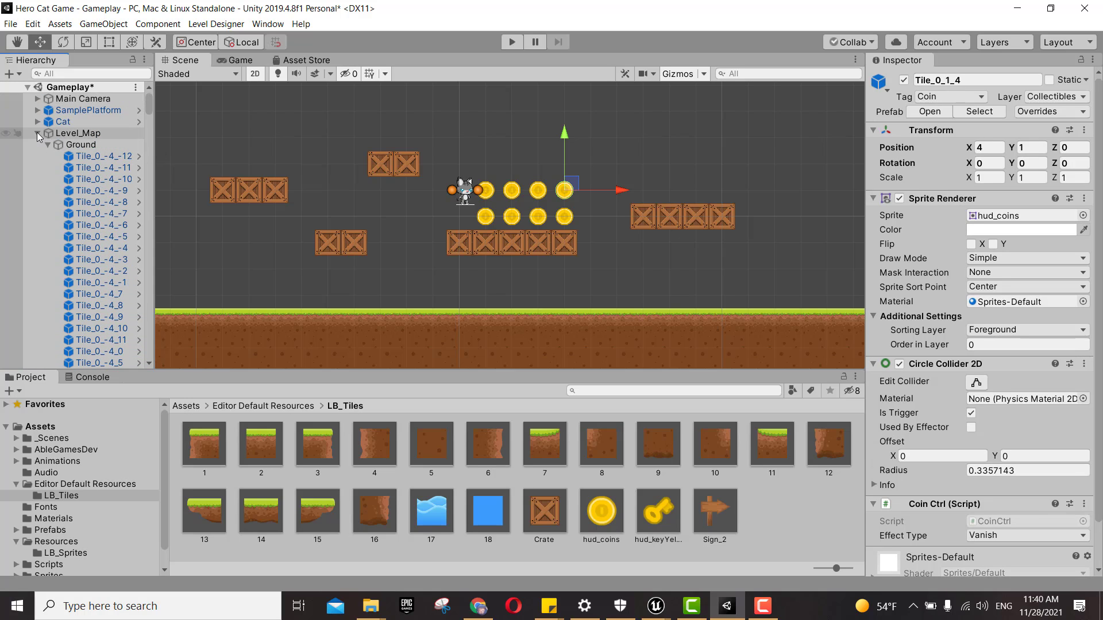
{"action": "left_click", "coordinate": [37, 133]}
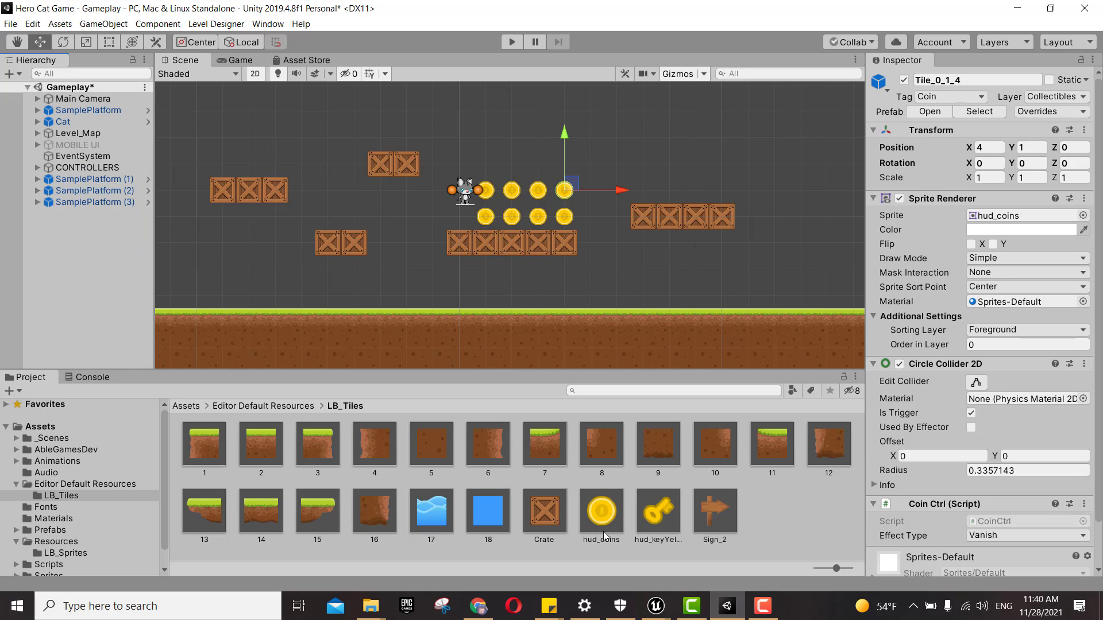
{"action": "left_click_drag", "start_coordinate": [605, 540], "coordinate": [65, 287]}
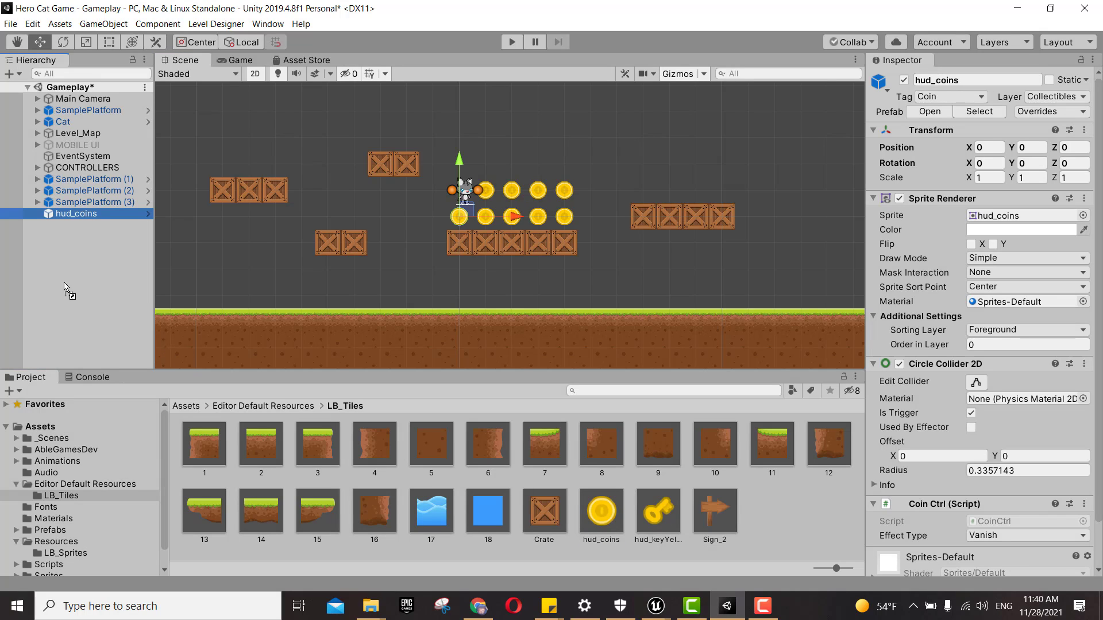
{"action": "left_click", "coordinate": [79, 212]}
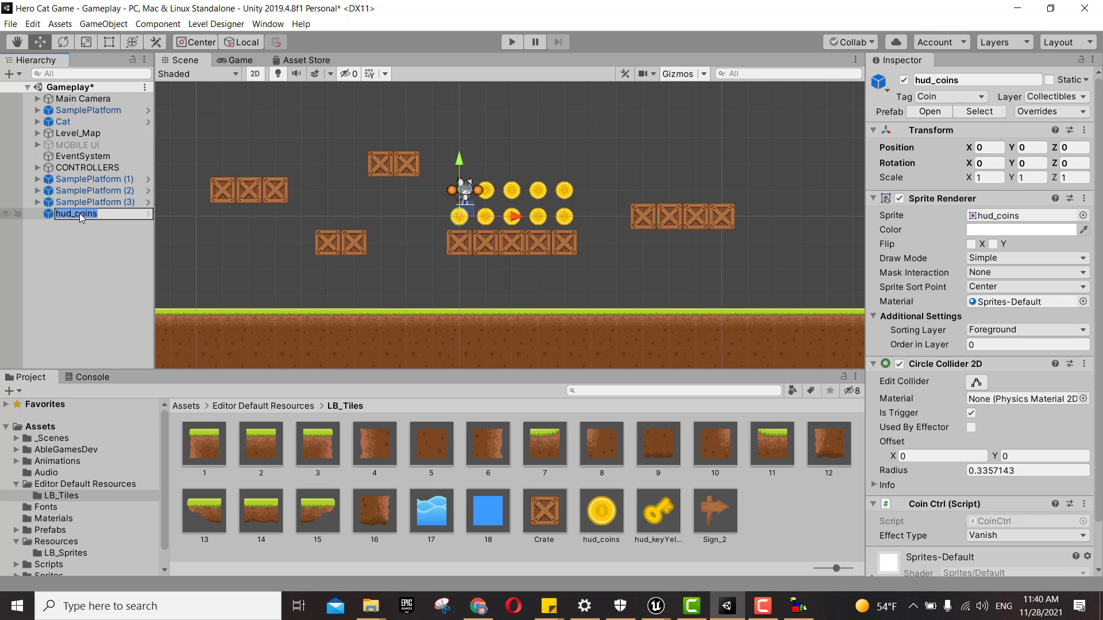
{"action": "type", "text": "Sp"}
{"action": "type", "text": "ining Coin"}
{"action": "key", "text": "Return"}
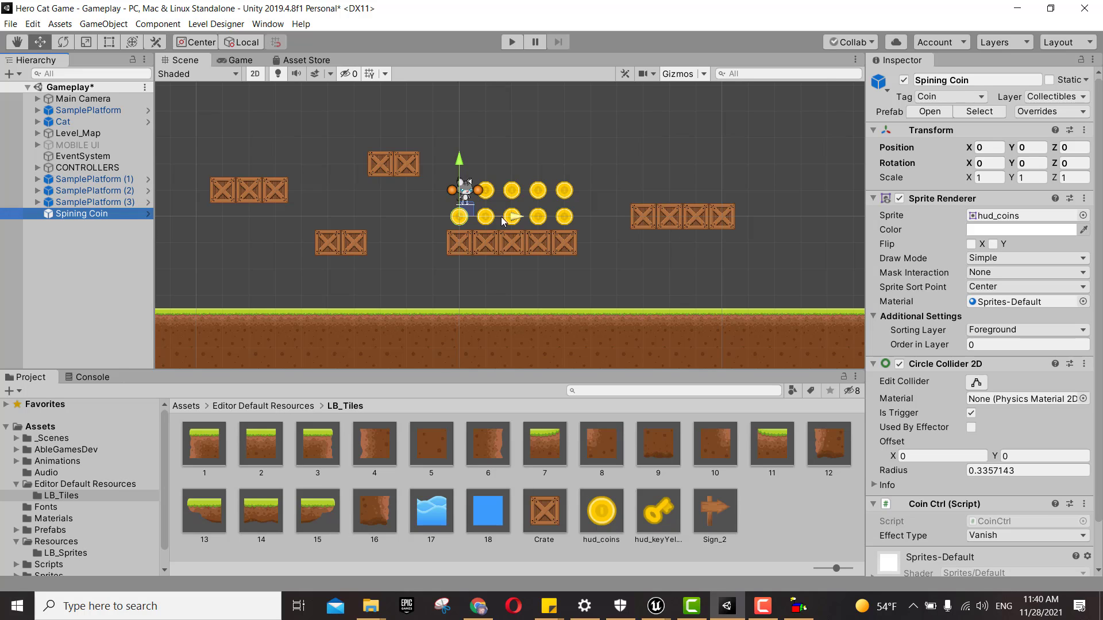
Move Spining Coin above the coin rows to X 2.9, Y 2.68
{"action": "left_click", "coordinate": [466, 215]}
{"action": "left_click_drag", "start_coordinate": [466, 215], "coordinate": [543, 144]}
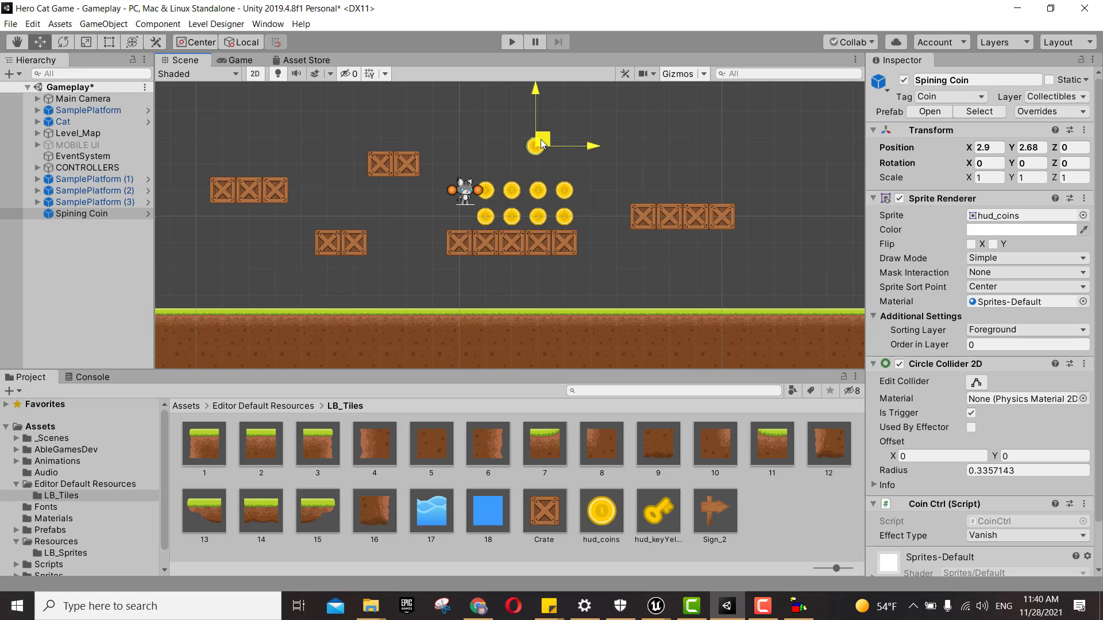
{"action": "scroll", "coordinate": [1042, 442], "scroll_direction": "down", "scroll_amount": 3}
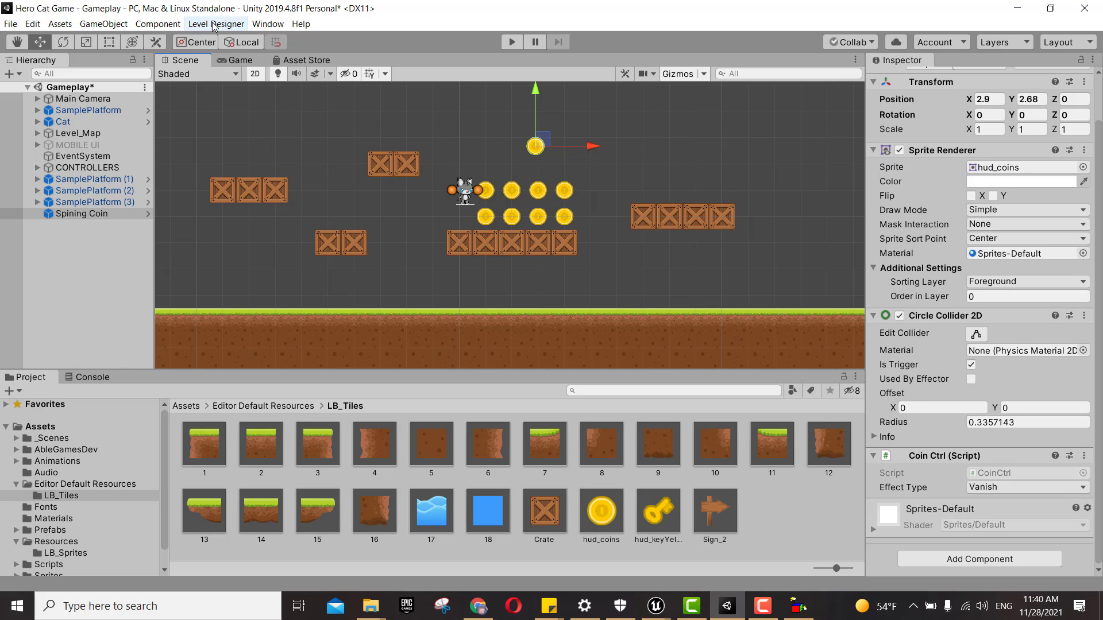
Open the Animation window with Spining Coin selected as the object to animate
{"action": "left_click", "coordinate": [258, 24]}
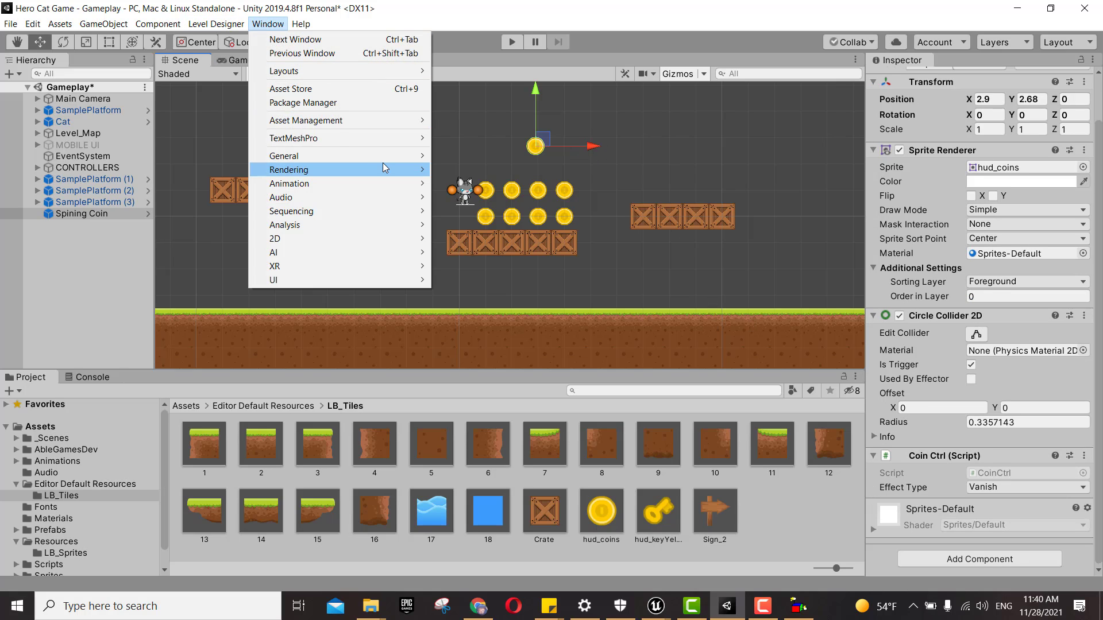
{"action": "mouse_move", "coordinate": [388, 187]}
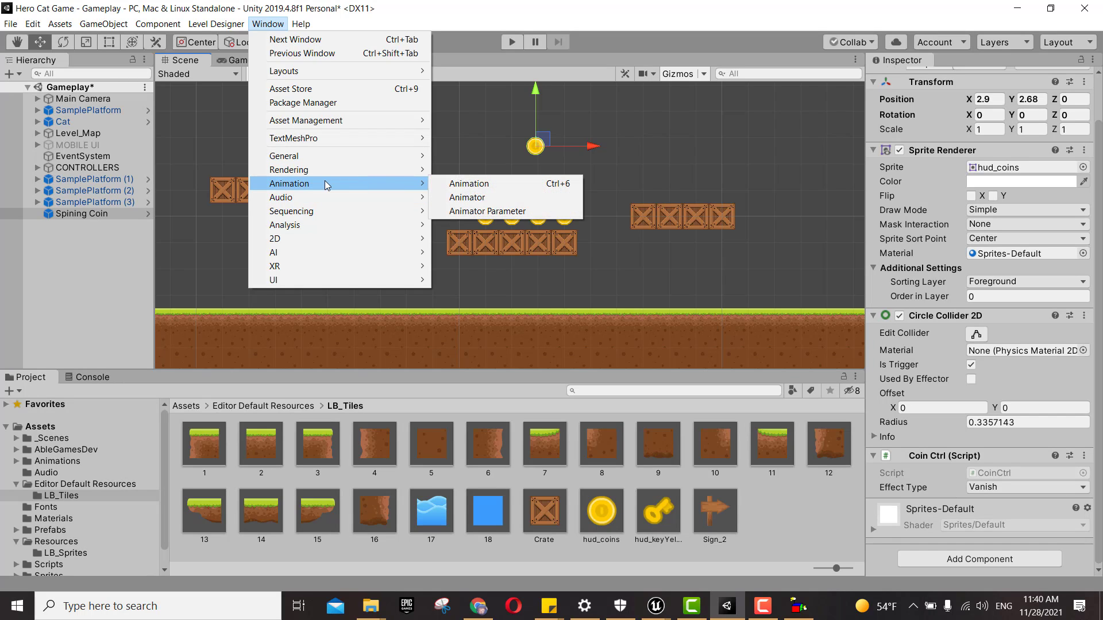
{"action": "left_click", "coordinate": [469, 190]}
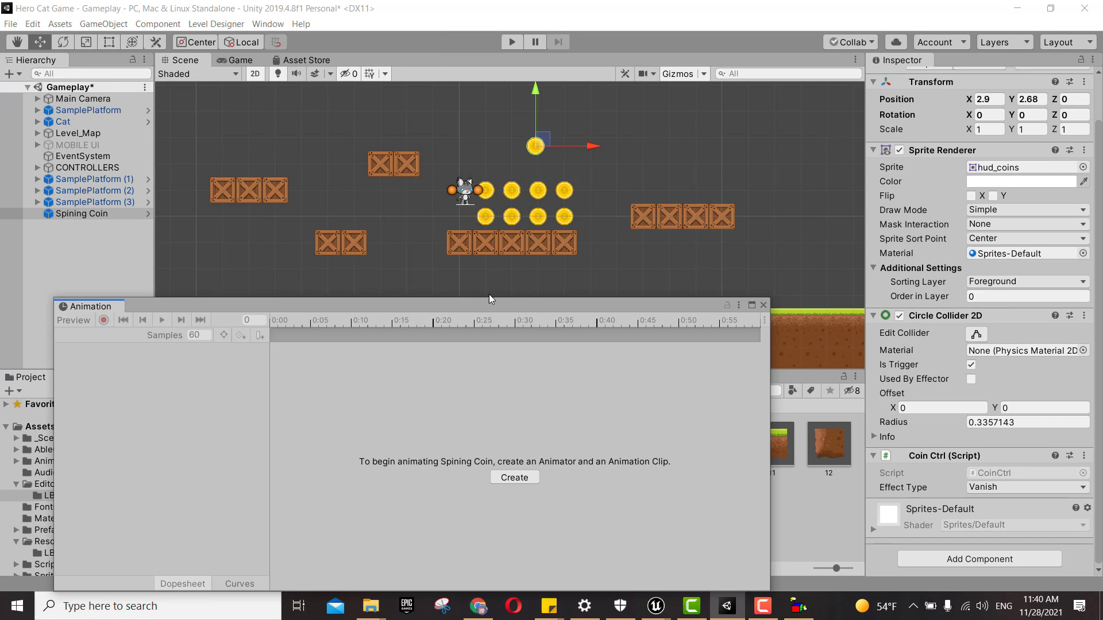
{"action": "left_click", "coordinate": [93, 216]}
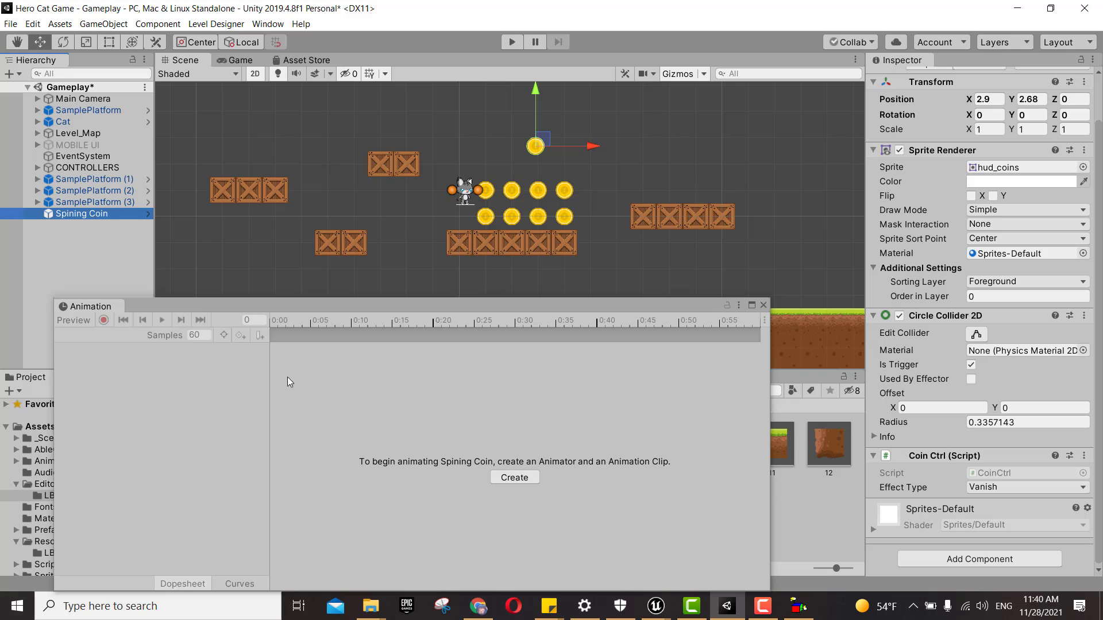
Create a new clip saved as SpiningCoin.anim in Assets/Animations
{"action": "left_click", "coordinate": [515, 478]}
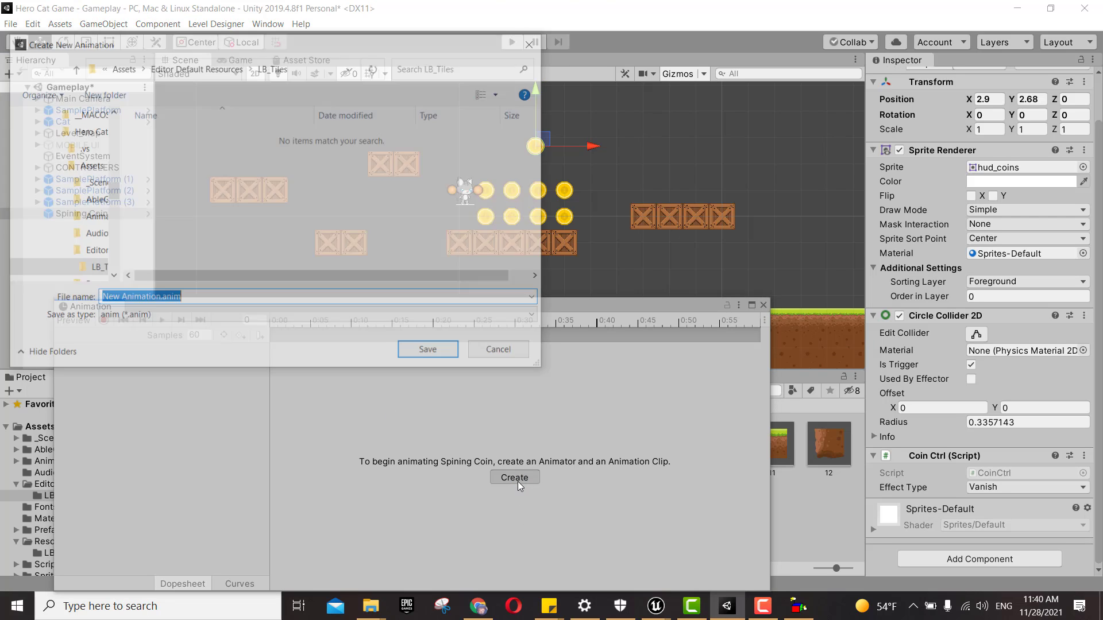
{"action": "left_click_drag", "start_coordinate": [112, 194], "coordinate": [113, 190]}
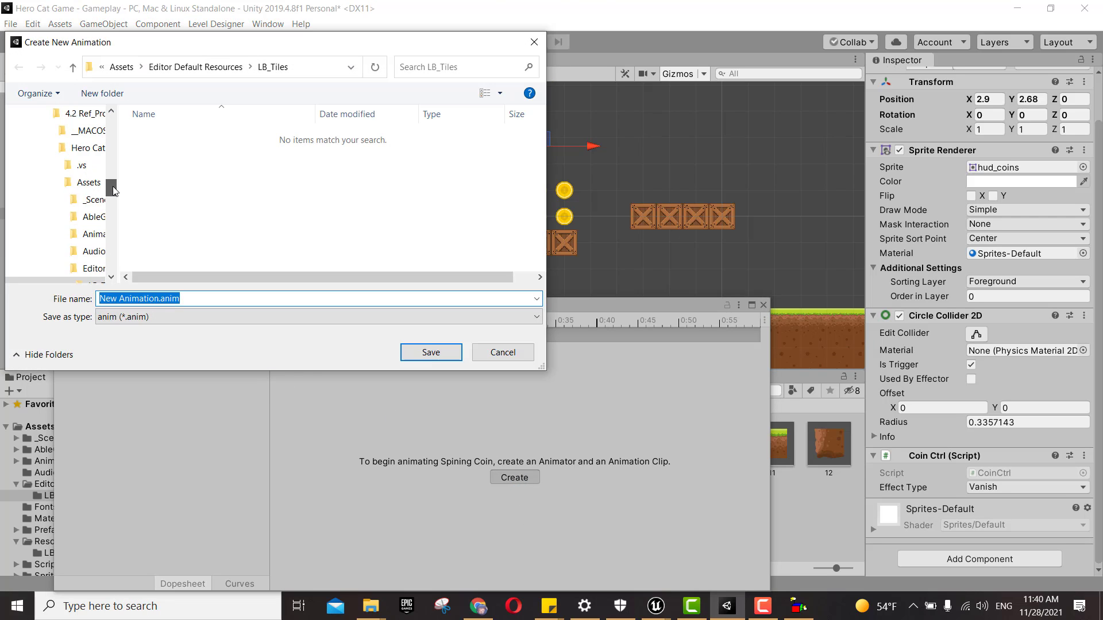
{"action": "left_click", "coordinate": [91, 251]}
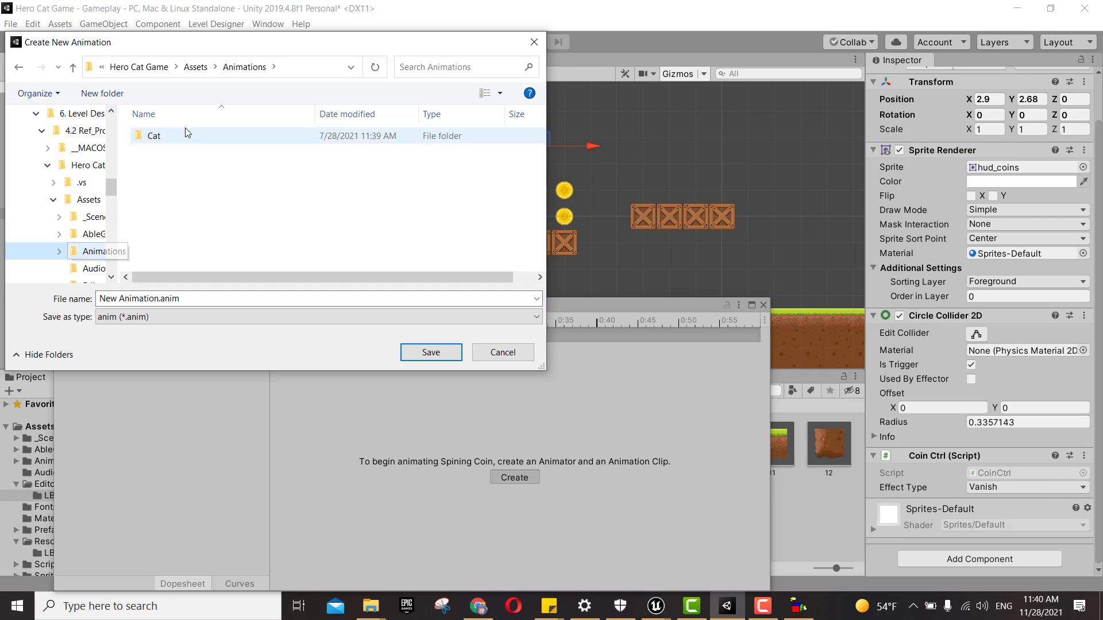
{"action": "key", "text": "Tab"}
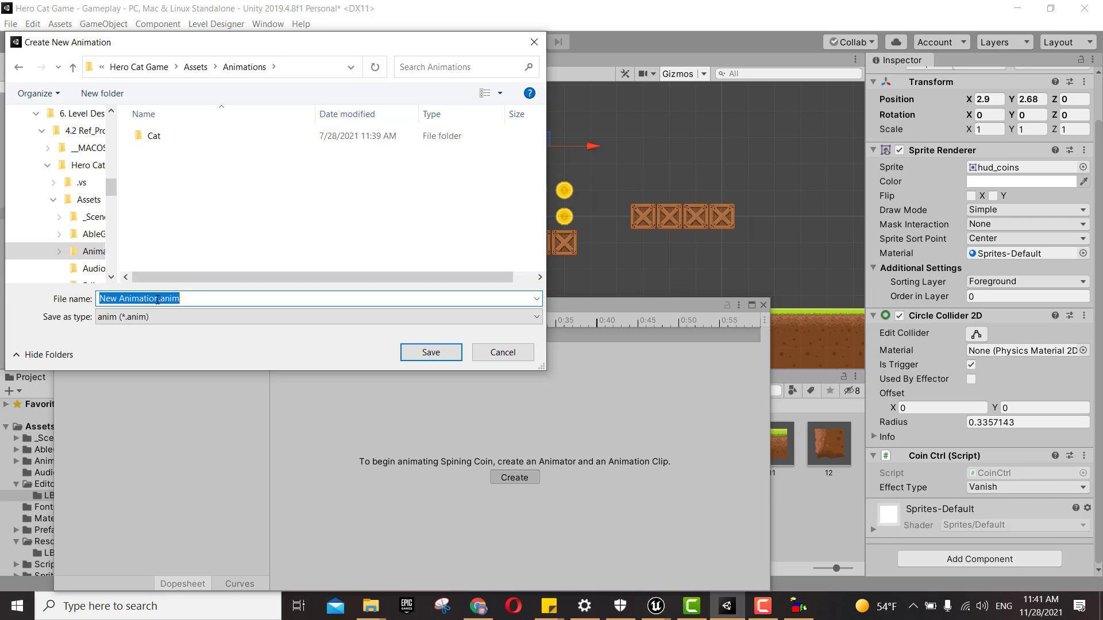
{"action": "type", "text": "Spi"}
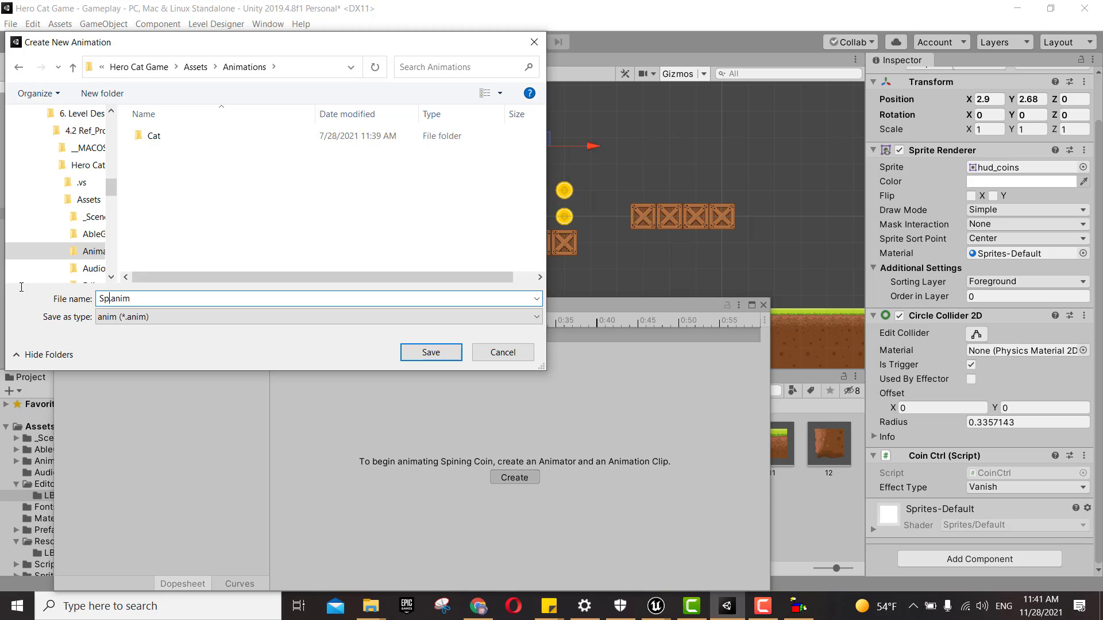
{"action": "type", "text": "nig"}
{"action": "key", "text": "BackSpace"}
{"action": "type", "text": "ngCoin"}
{"action": "key", "text": "Return"}
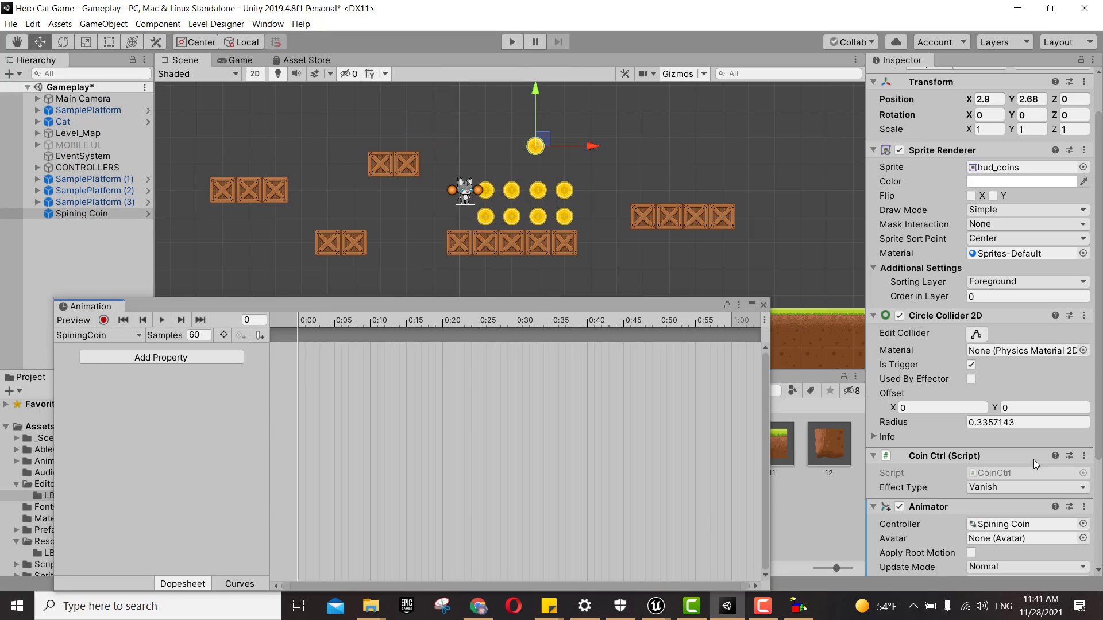
Turn on keyframe recording for the empty SpiningCoin clip
{"action": "scroll", "coordinate": [971, 442], "scroll_direction": "down", "scroll_amount": 5}
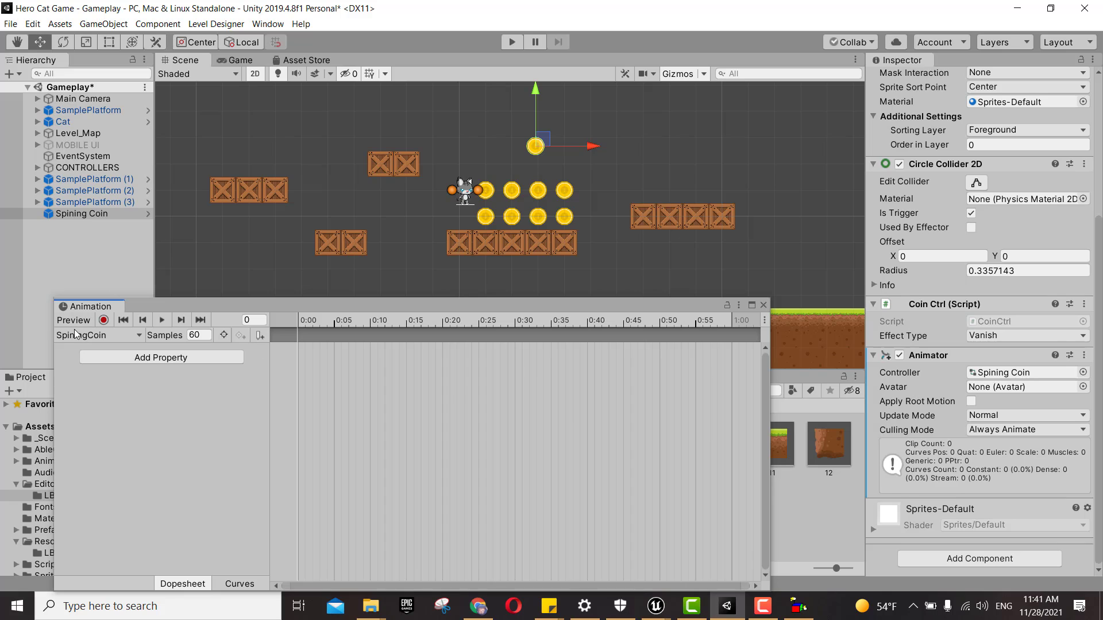
{"action": "left_click", "coordinate": [103, 320]}
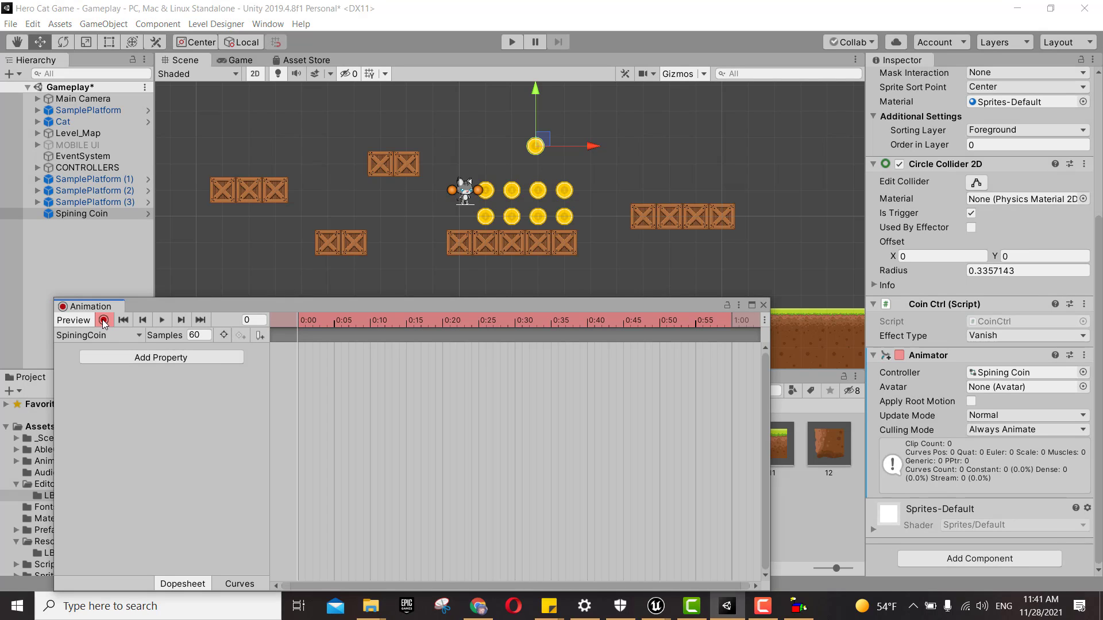
{"action": "scroll", "coordinate": [946, 280], "scroll_direction": "up", "scroll_amount": 5}
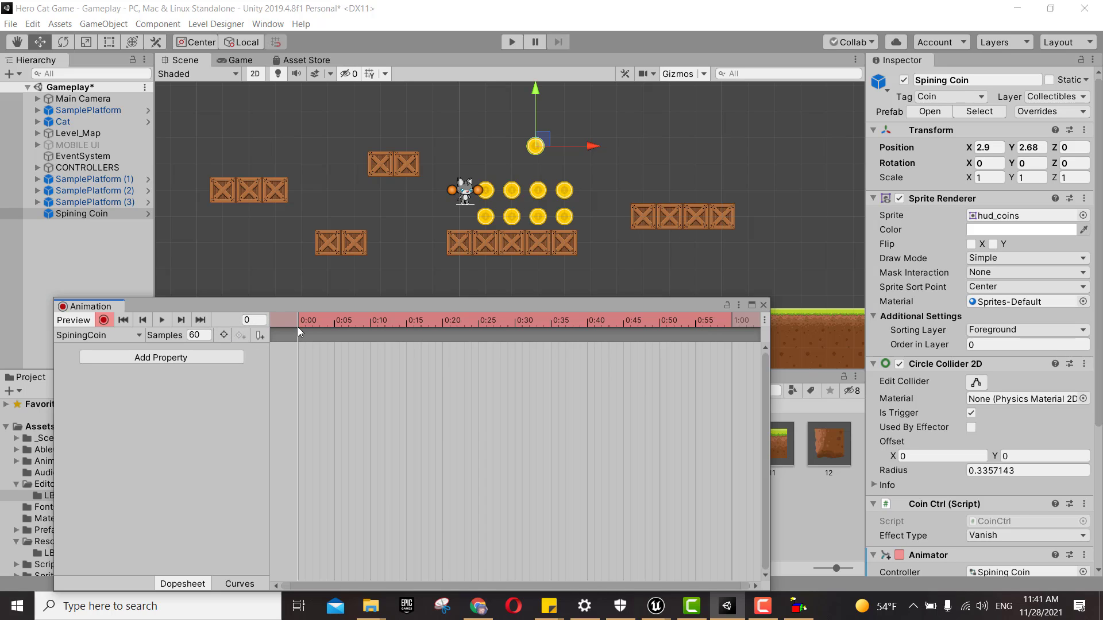
{"action": "left_click_drag", "start_coordinate": [302, 320], "coordinate": [297, 317]}
Key the coin's Scale X at frames 0, 5 and 10, narrowing to 0.8 then 0.6
{"action": "left_click", "coordinate": [988, 181]}
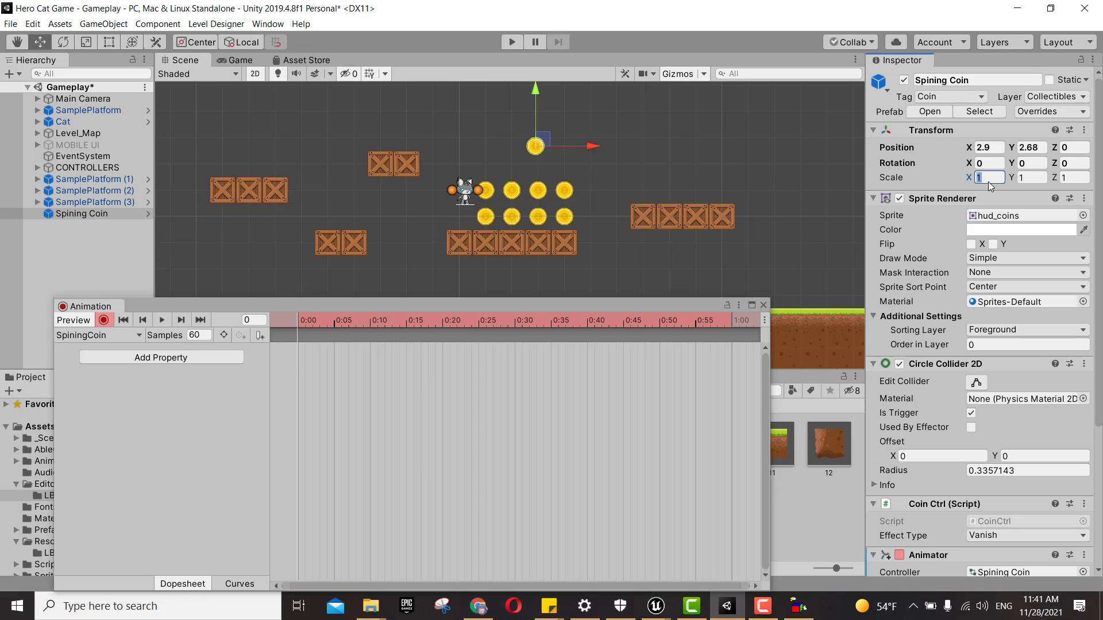
{"action": "type", "text": "0"}
{"action": "type", "text": "1"}
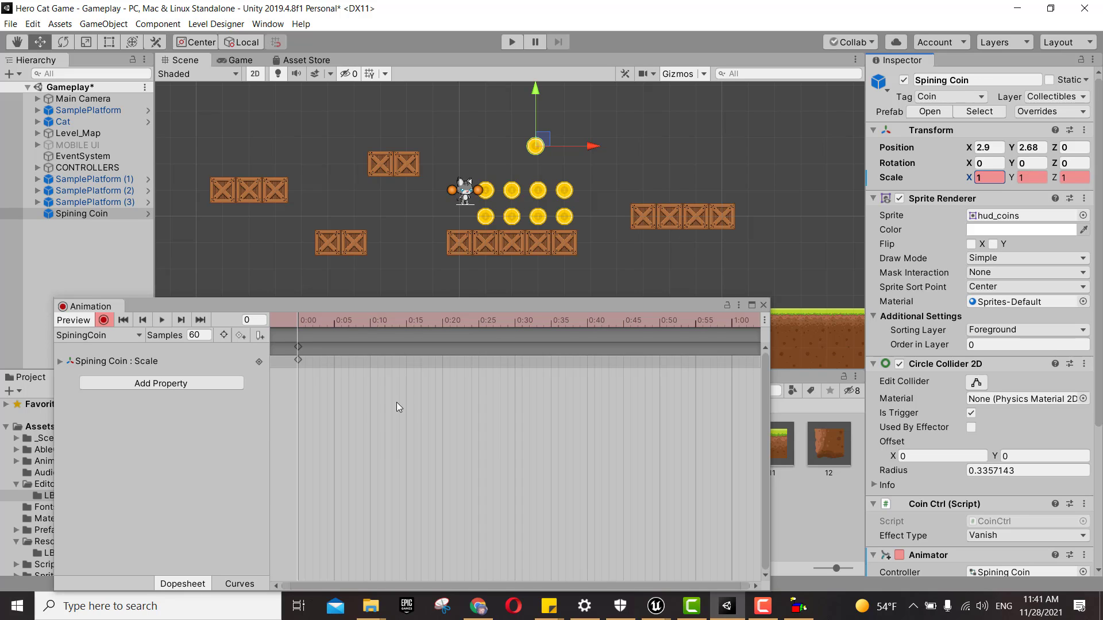
{"action": "left_click", "coordinate": [260, 323]}
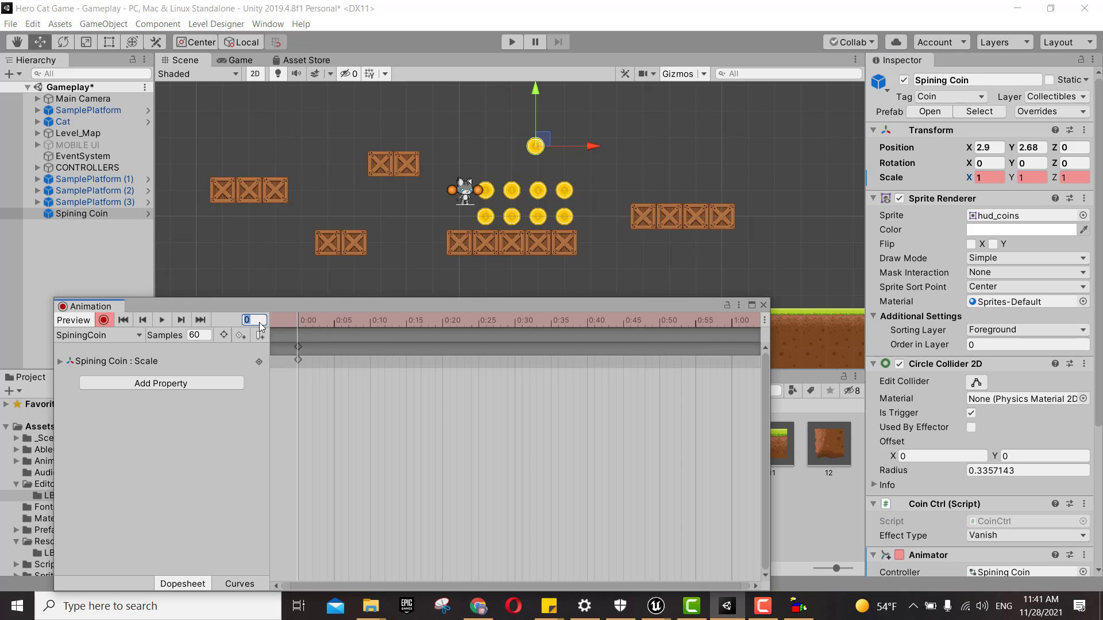
{"action": "type", "text": "5"}
{"action": "key", "text": "Return"}
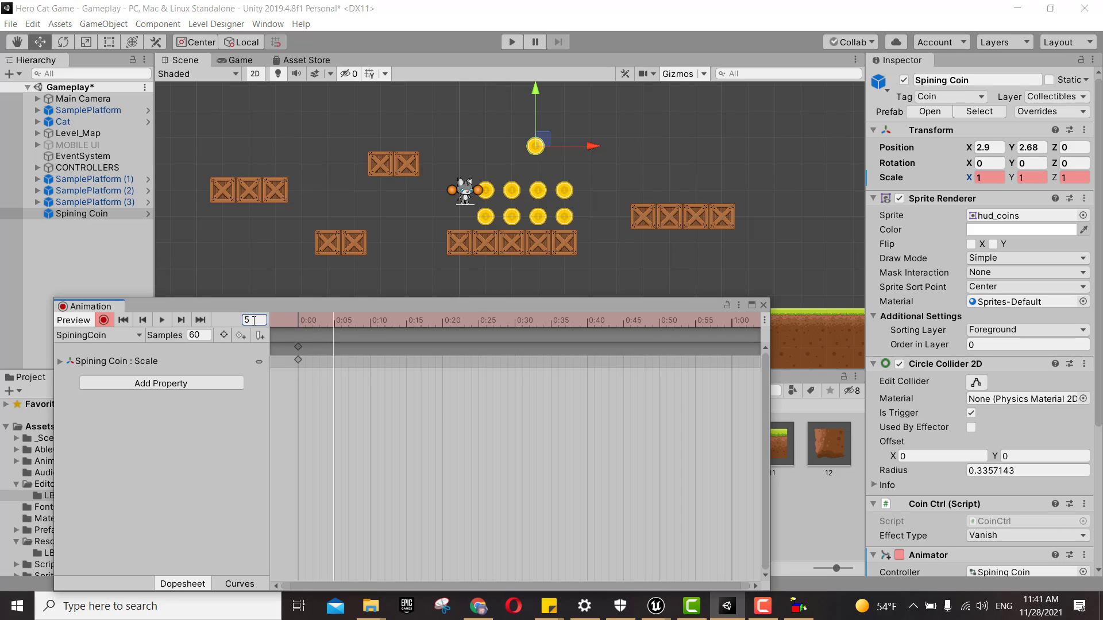
{"action": "left_click", "coordinate": [998, 180]}
{"action": "type", "text": "0."}
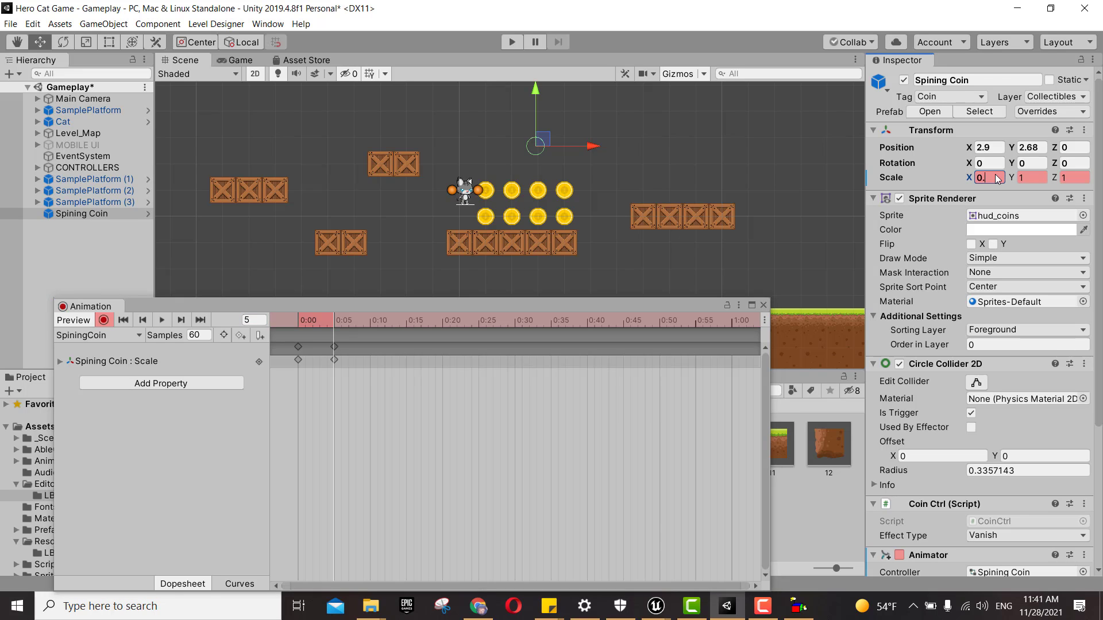
{"action": "type", "text": "8"}
{"action": "left_click", "coordinate": [251, 320]}
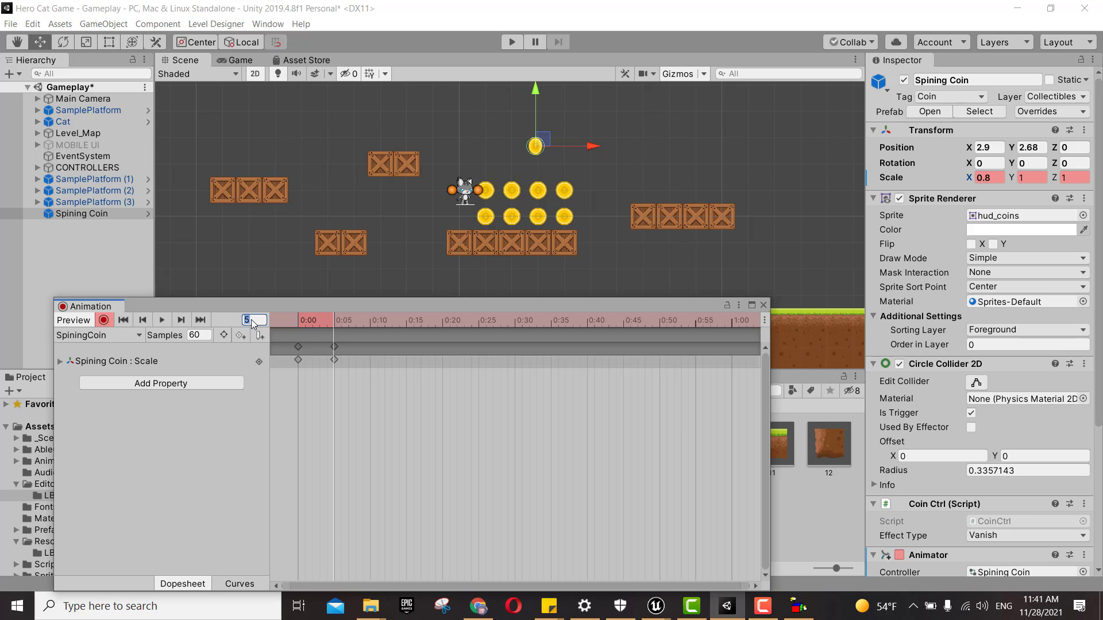
{"action": "type", "text": "10"}
{"action": "key", "text": "BackSpace"}
{"action": "key", "text": "Return"}
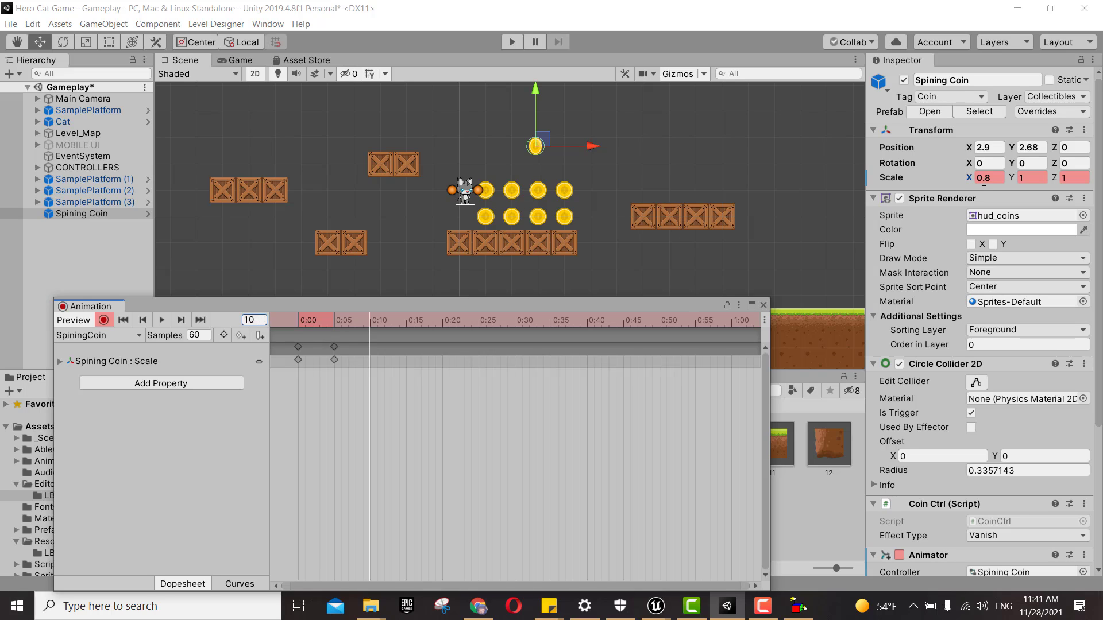
{"action": "left_click", "coordinate": [988, 178]}
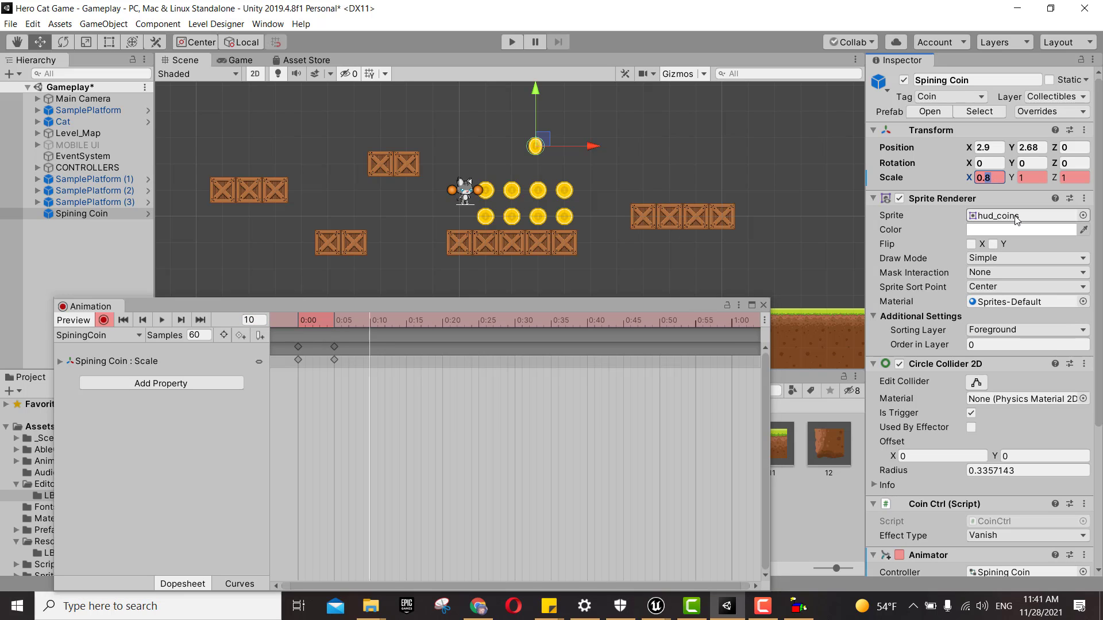
{"action": "type", "text": "0.6"}
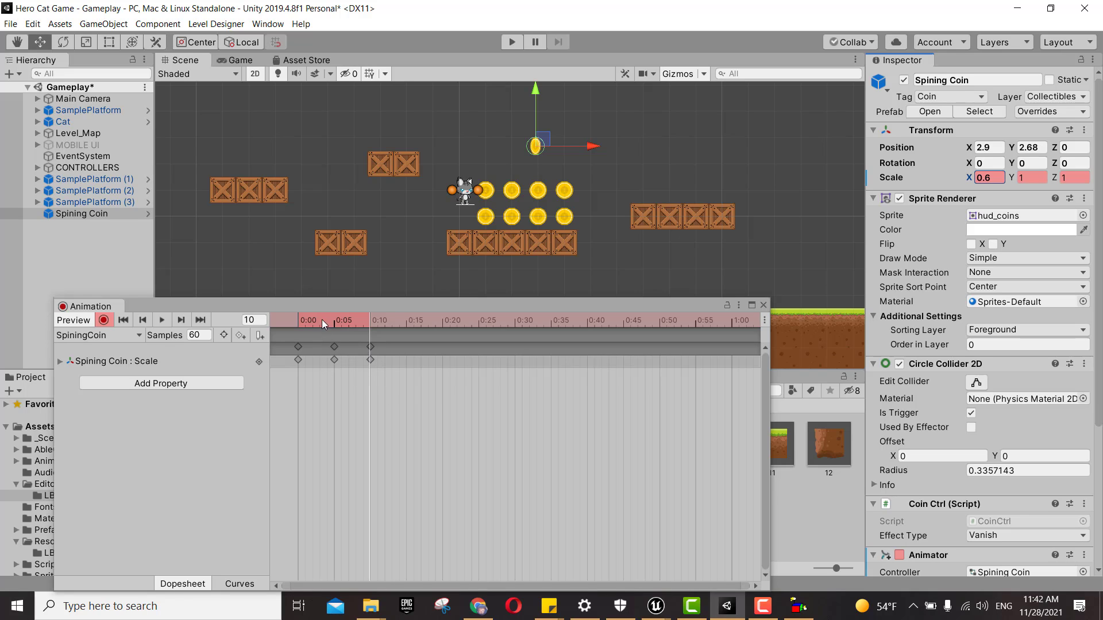
Key Scale X 0.4 at frame 15 and 0.1 at frame 20, then preview the animation
{"action": "mouse_move", "coordinate": [322, 319]}
{"action": "left_mouse_down"}
{"action": "mouse_move", "coordinate": [289, 335]}
{"action": "mouse_move", "coordinate": [369, 337]}
{"action": "left_mouse_up"}
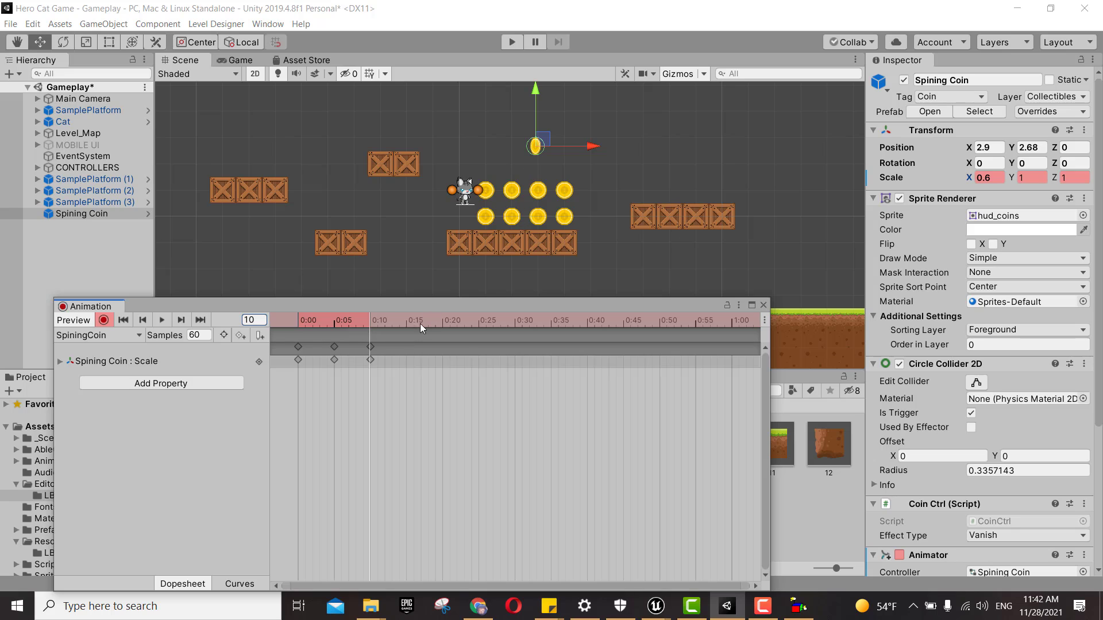
{"action": "double_click", "coordinate": [260, 320]}
{"action": "type", "text": "15"}
{"action": "key", "text": "Return"}
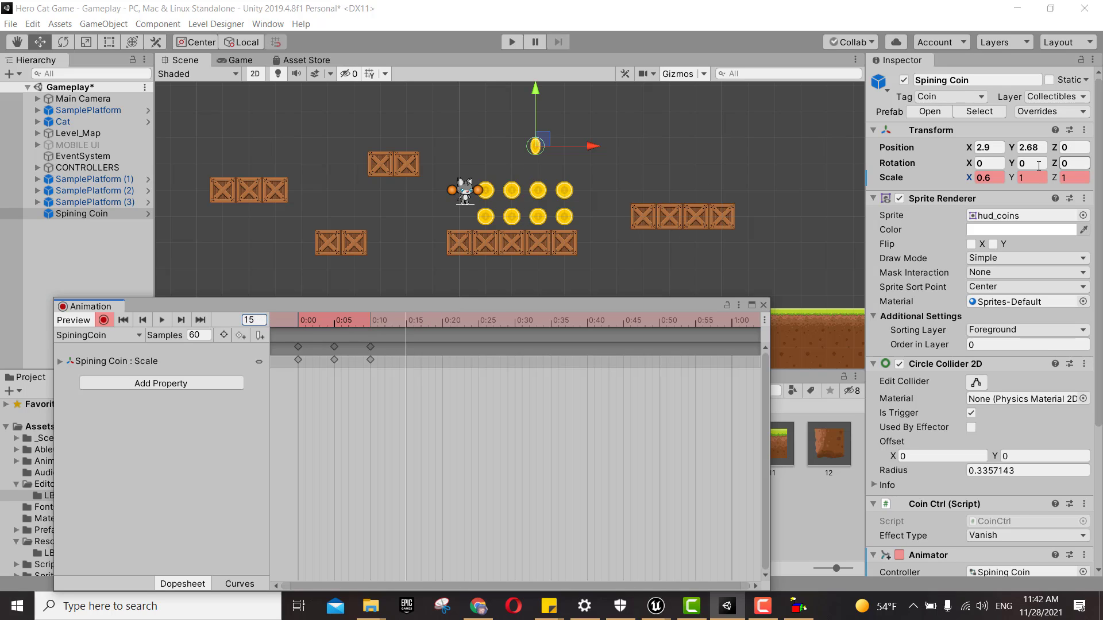
{"action": "left_click", "coordinate": [990, 178]}
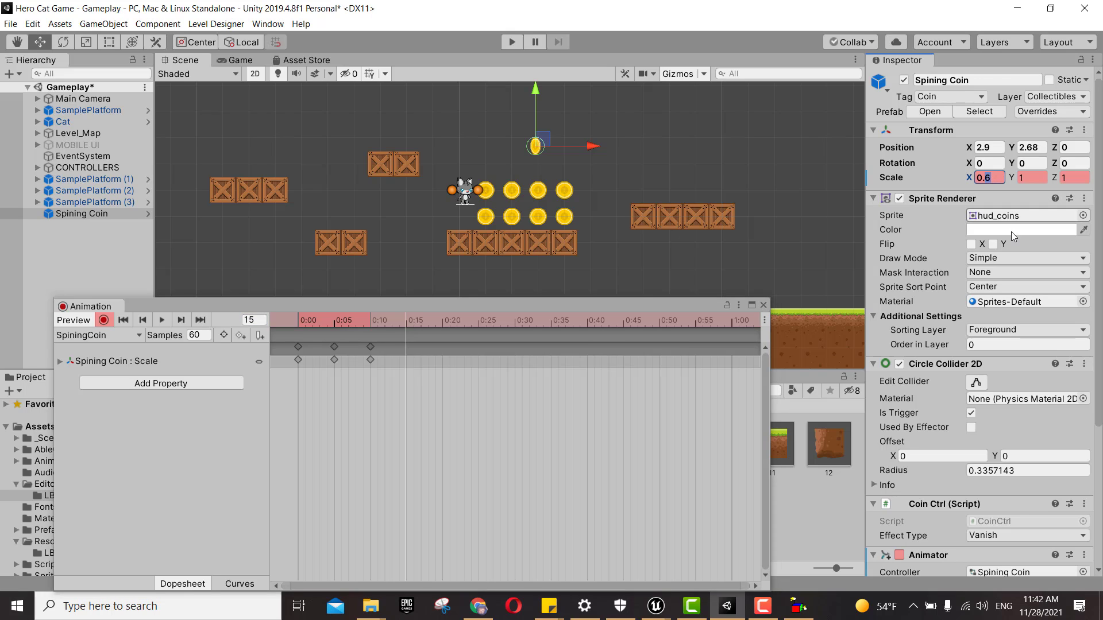
{"action": "type", "text": "0.4"}
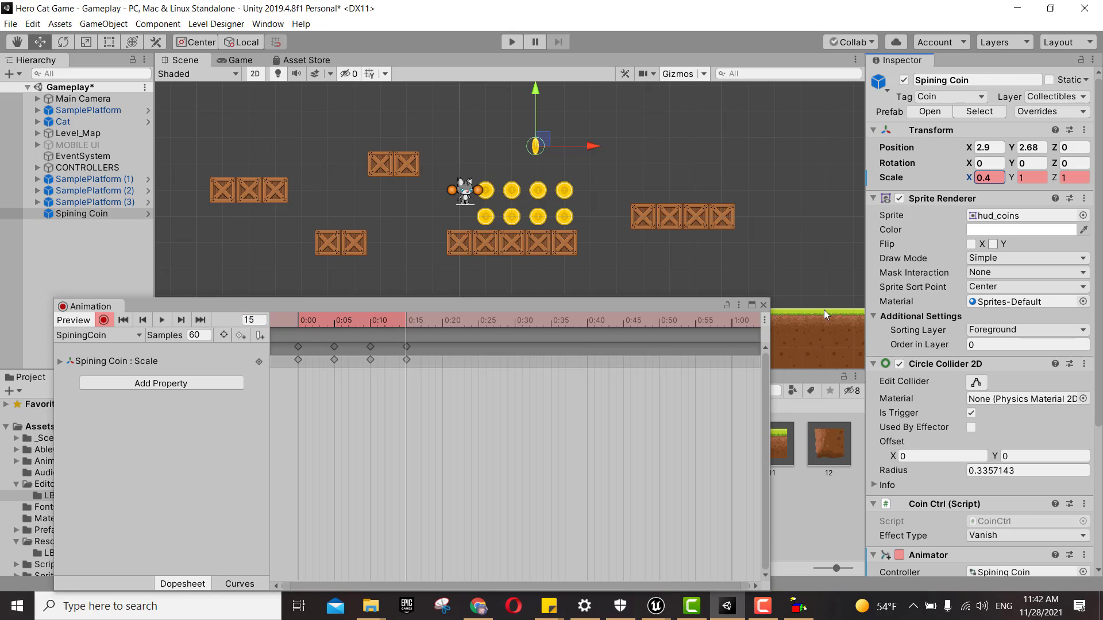
{"action": "left_click", "coordinate": [251, 322]}
{"action": "type", "text": "20"}
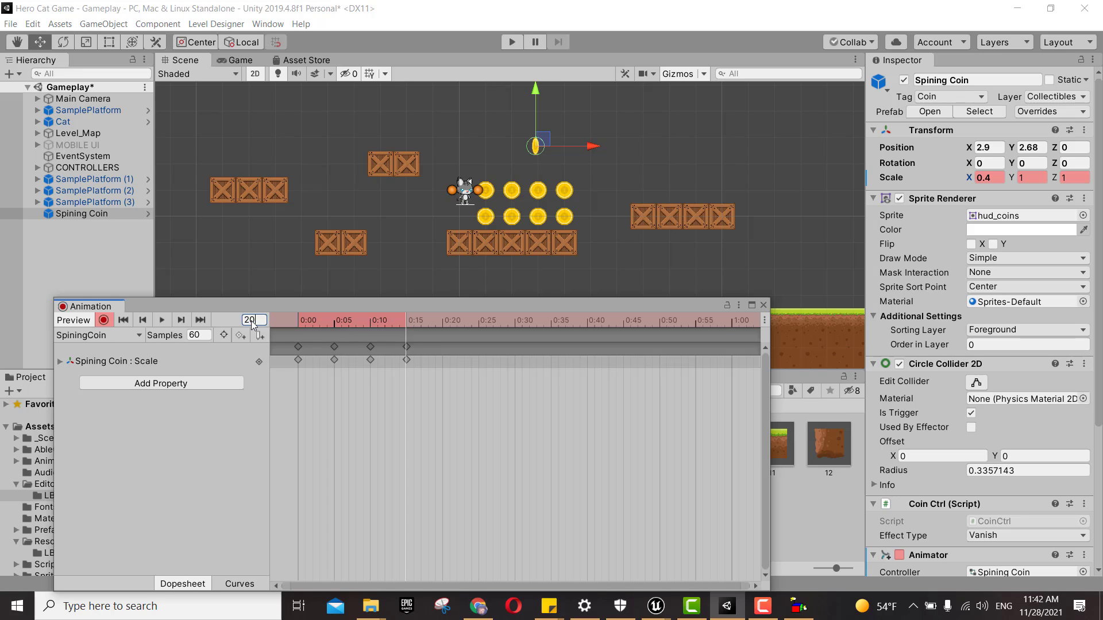
{"action": "key", "text": "Return"}
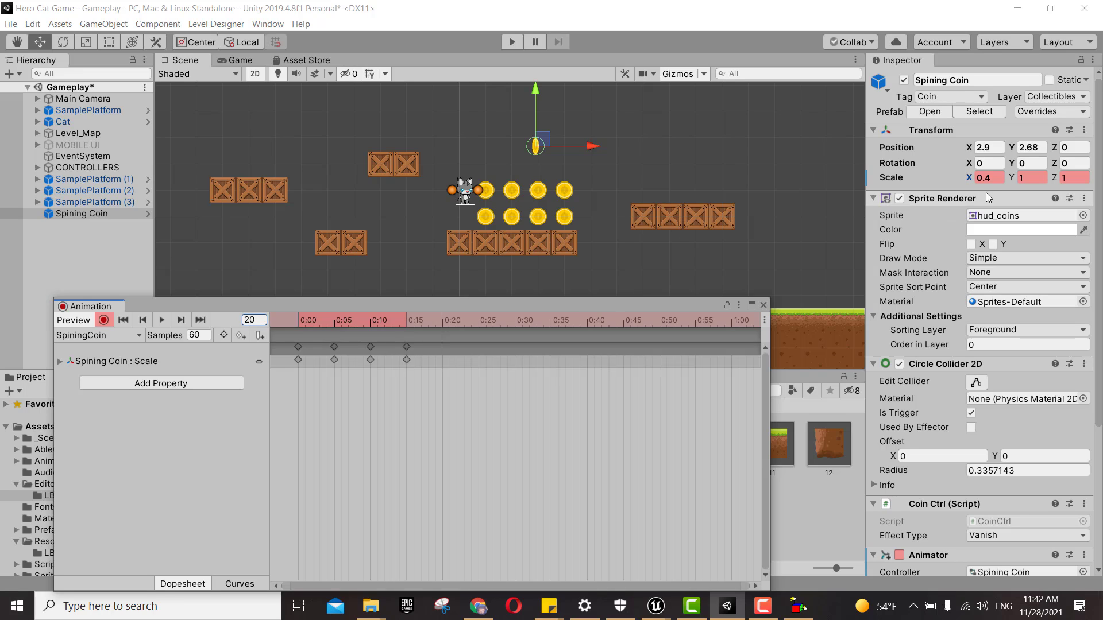
{"action": "left_click", "coordinate": [995, 177]}
{"action": "double_click", "coordinate": [995, 177]}
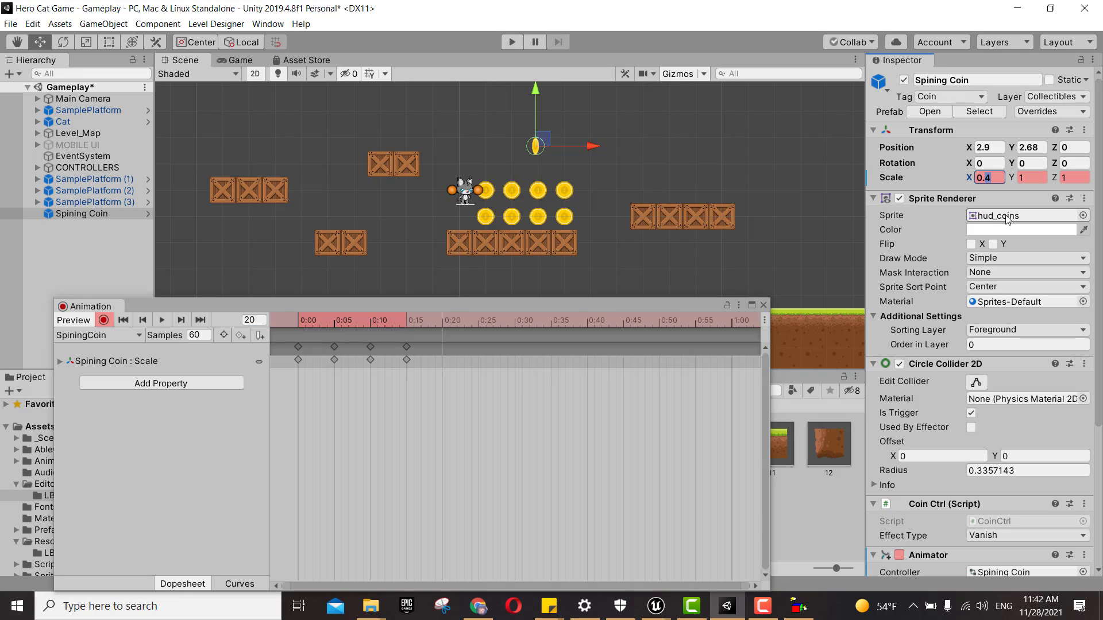
{"action": "type", "text": "0.1"}
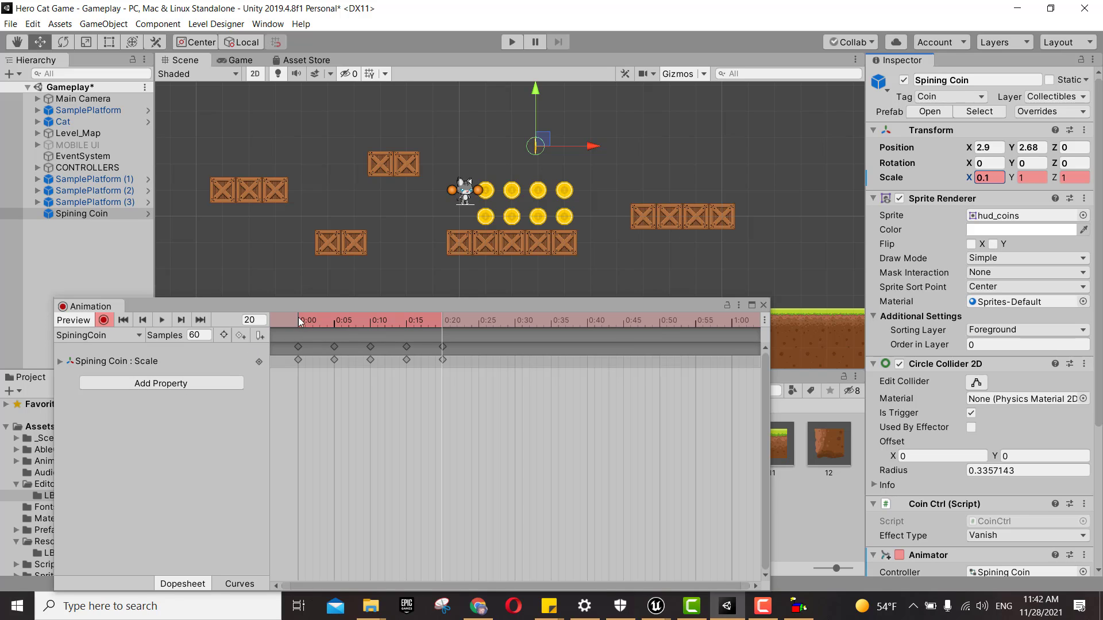
{"action": "key", "text": "space"}
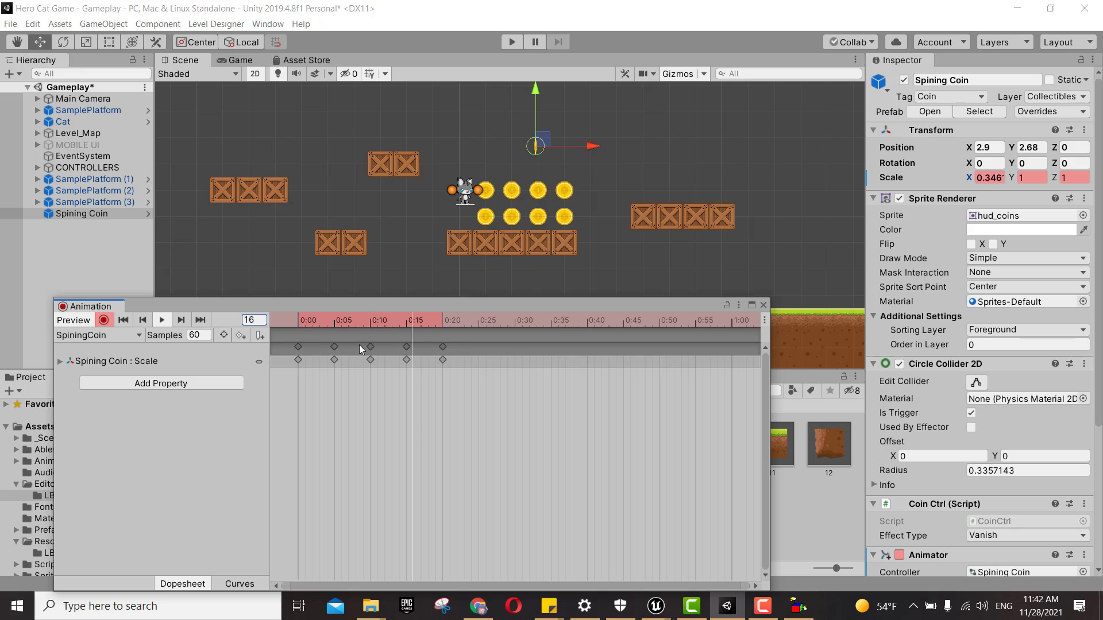
Key Scale X 0.4 at frame 25 and 0.6 at frame 30
{"action": "left_click", "coordinate": [446, 318]}
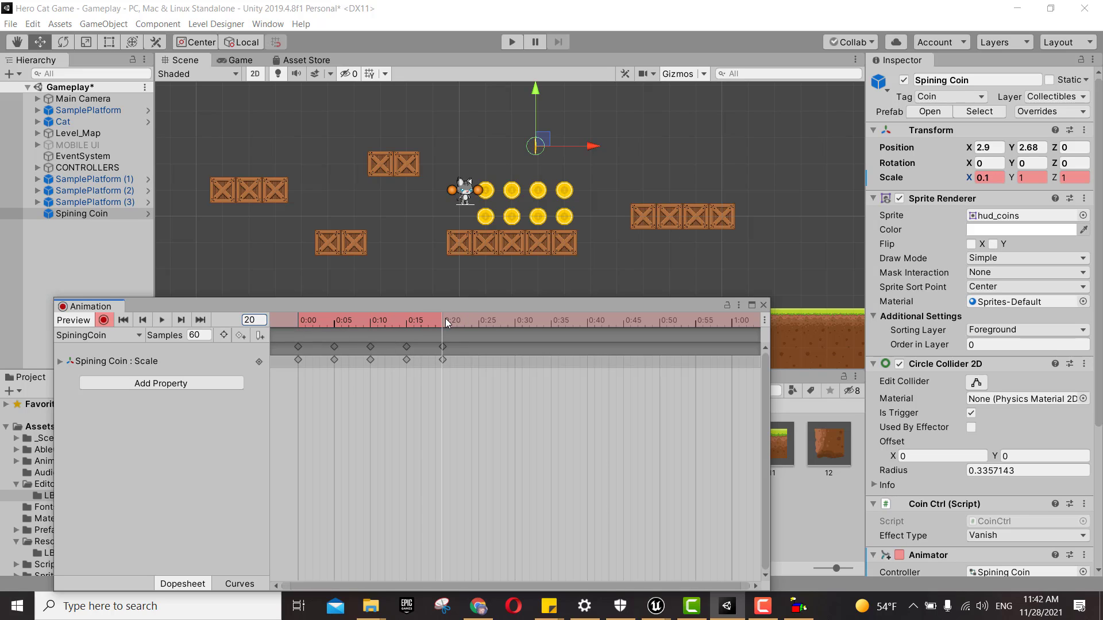
{"action": "left_click", "coordinate": [253, 322]}
{"action": "type", "text": "25"}
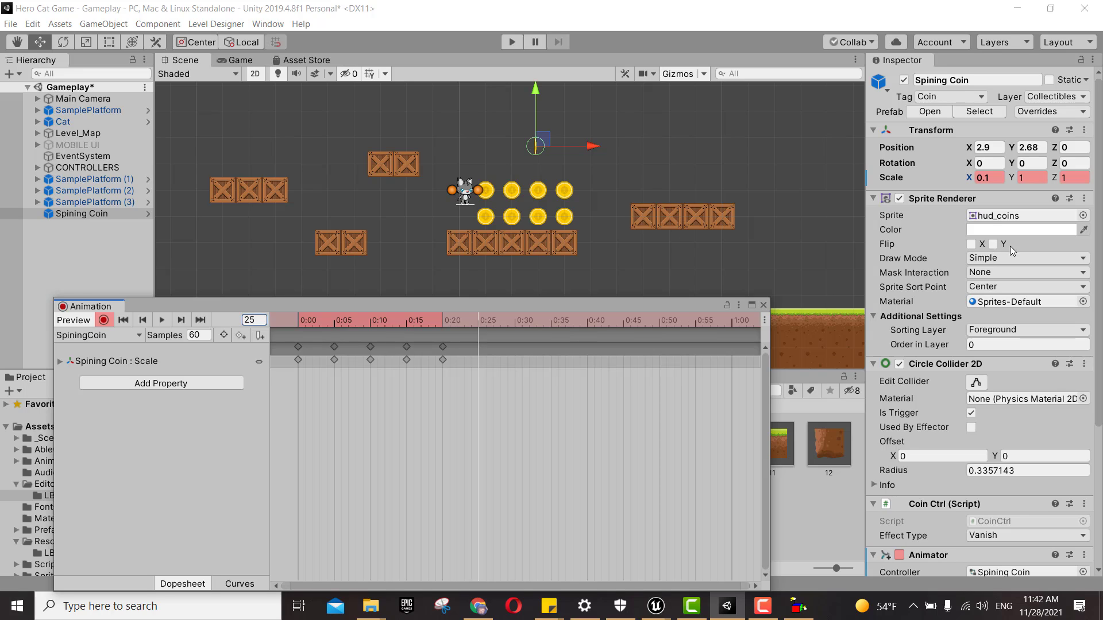
{"action": "left_click", "coordinate": [986, 179]}
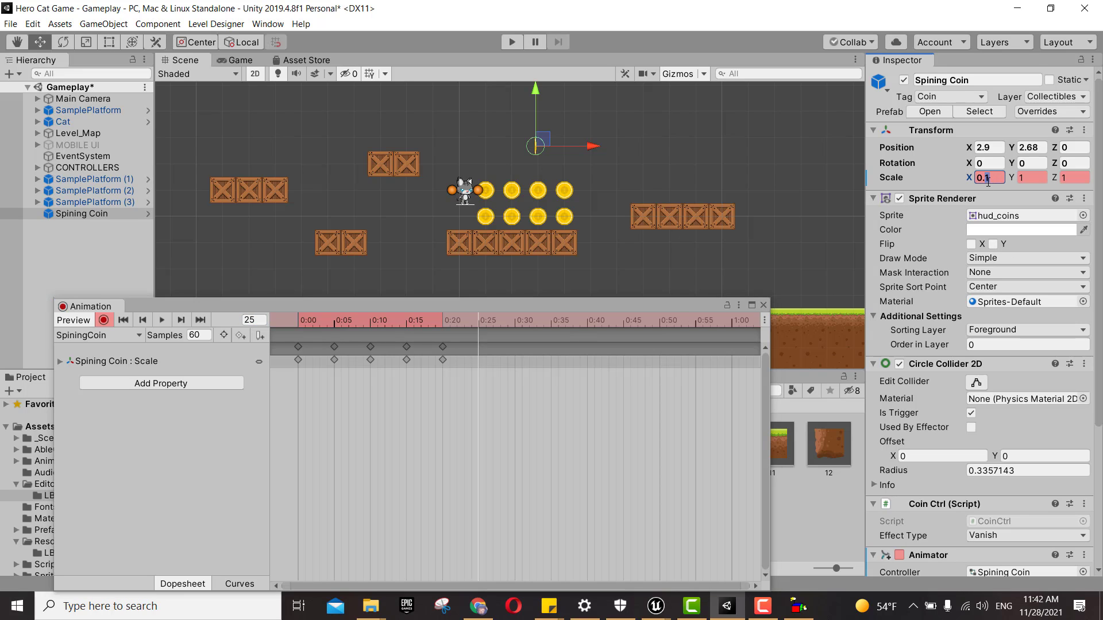
{"action": "type", "text": "0.4"}
{"action": "left_click", "coordinate": [254, 320]}
{"action": "type", "text": "30"}
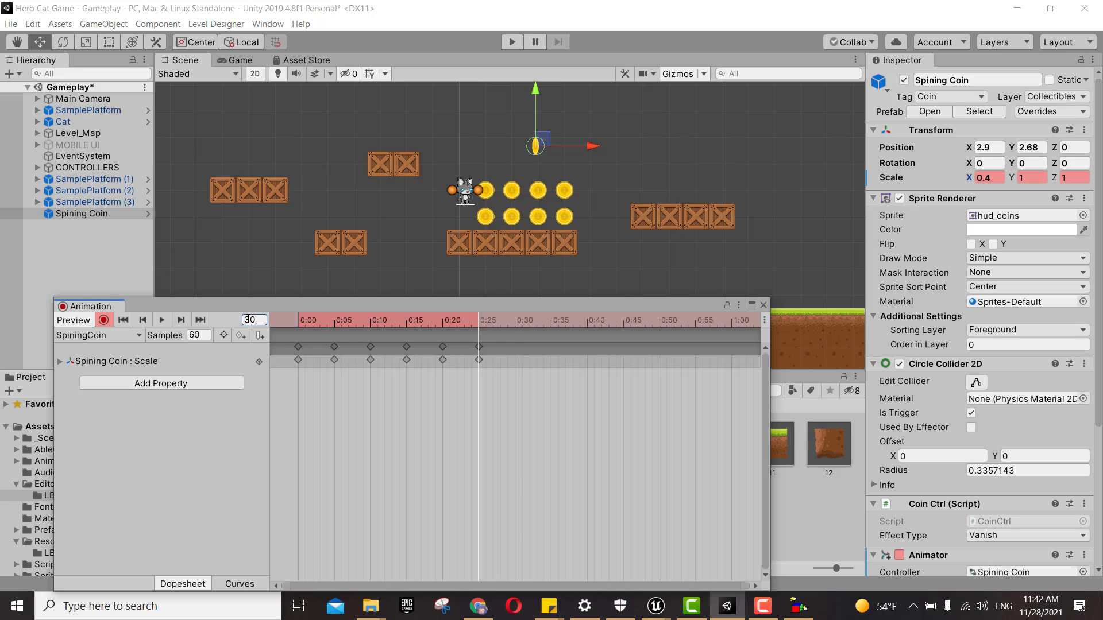
{"action": "key", "text": "Return"}
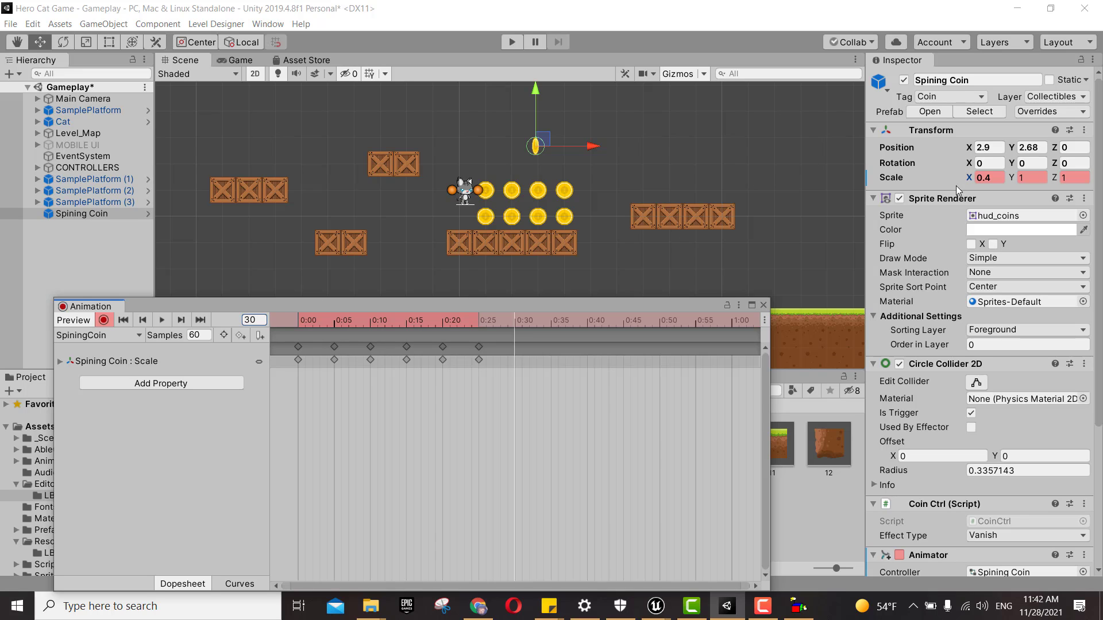
{"action": "left_click", "coordinate": [988, 179]}
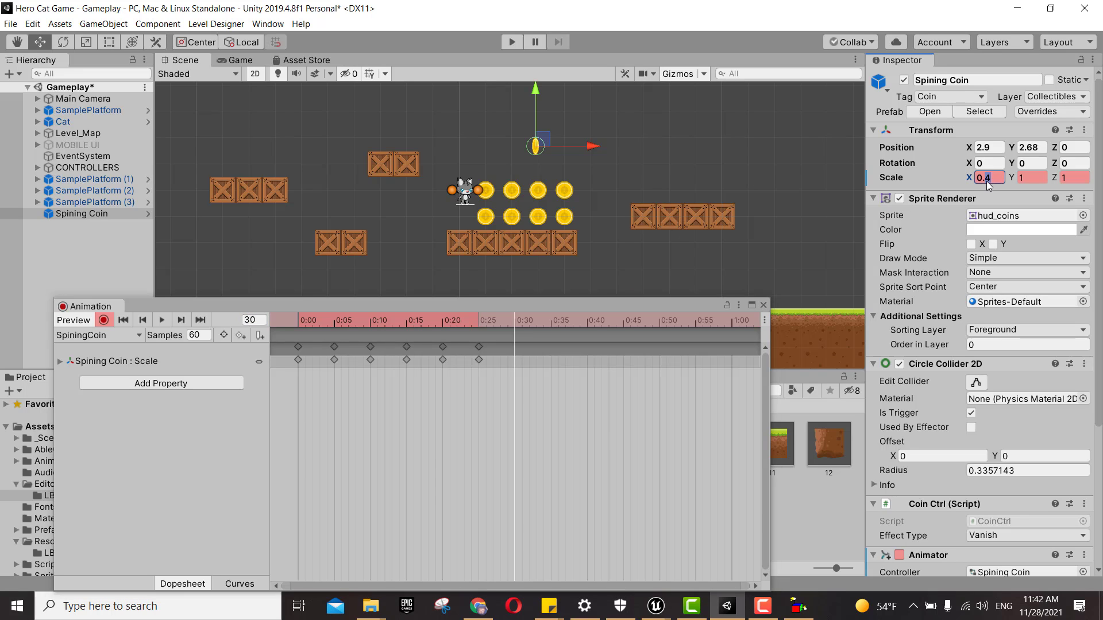
{"action": "type", "text": "0.6"}
Key Scale X at frame 35 and back to 1 at frame 40, then play the preview
{"action": "left_click", "coordinate": [251, 322]}
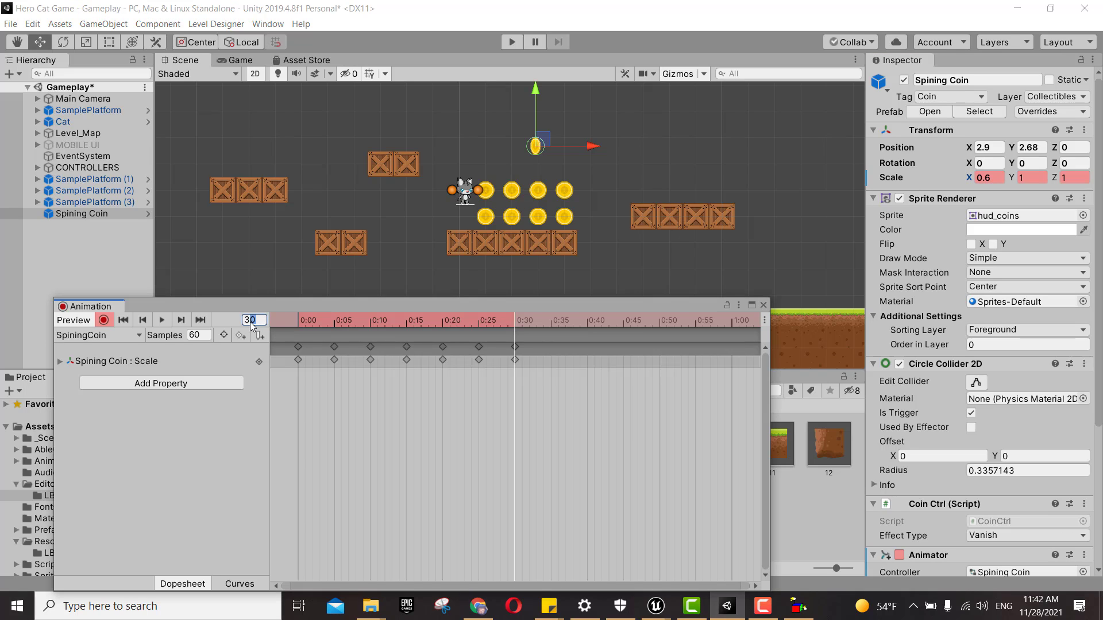
{"action": "type", "text": "35"}
{"action": "key", "text": "Return"}
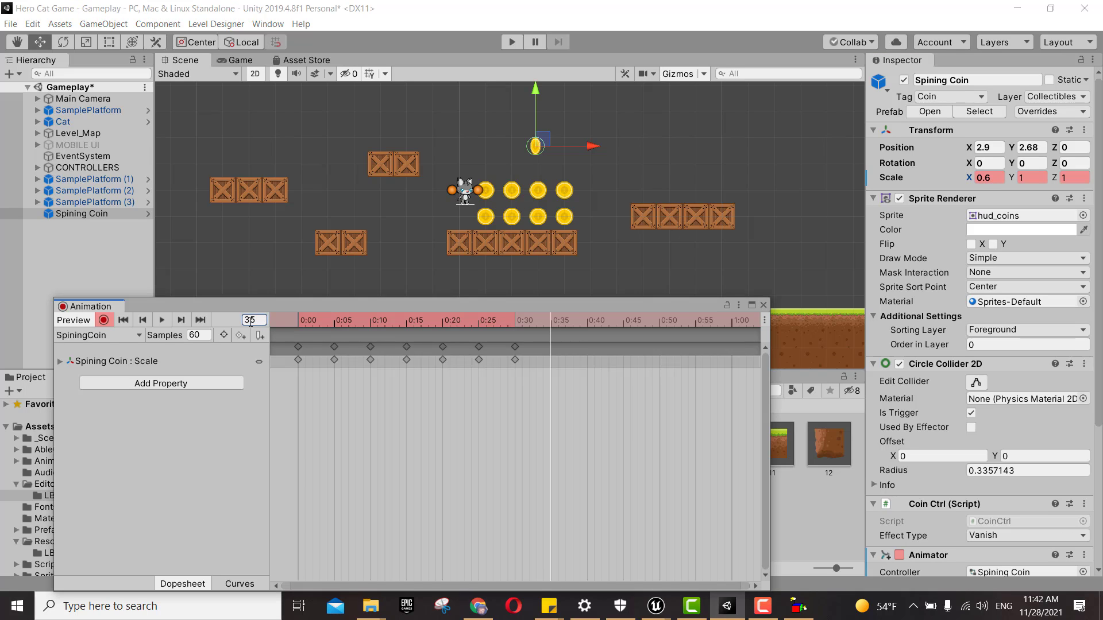
{"action": "left_click", "coordinate": [987, 179]}
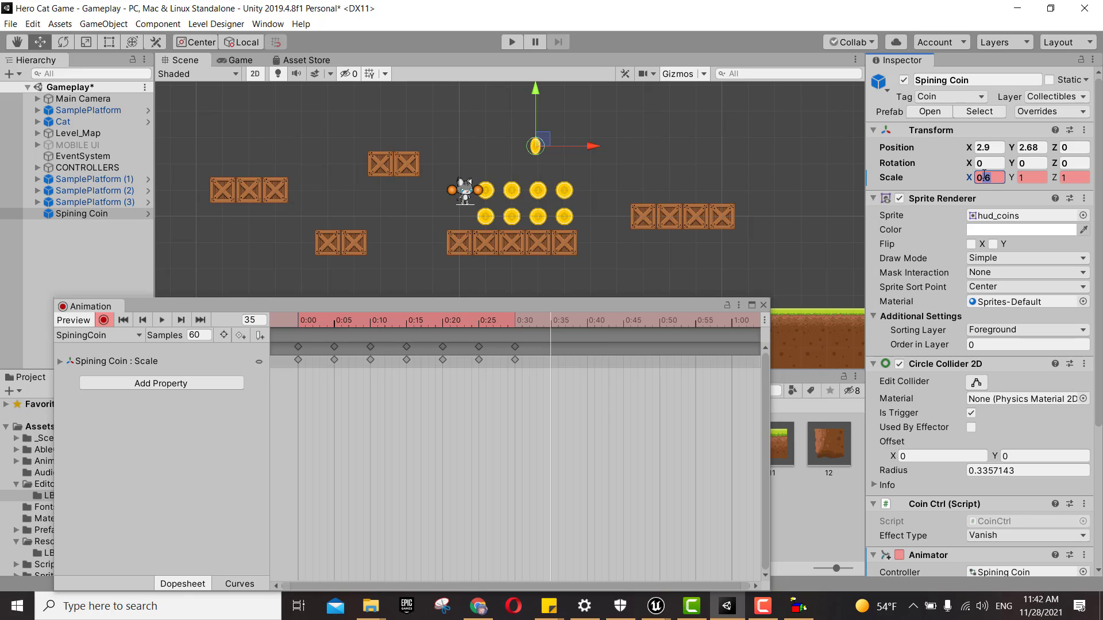
{"action": "type", "text": "08"}
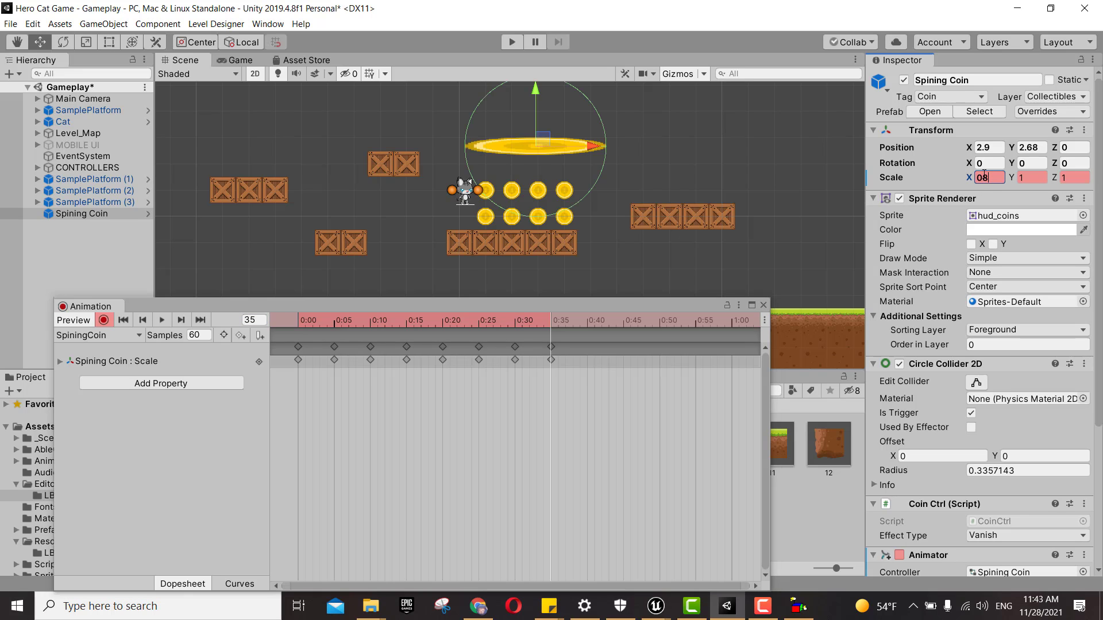
{"action": "type", "text": "8"}
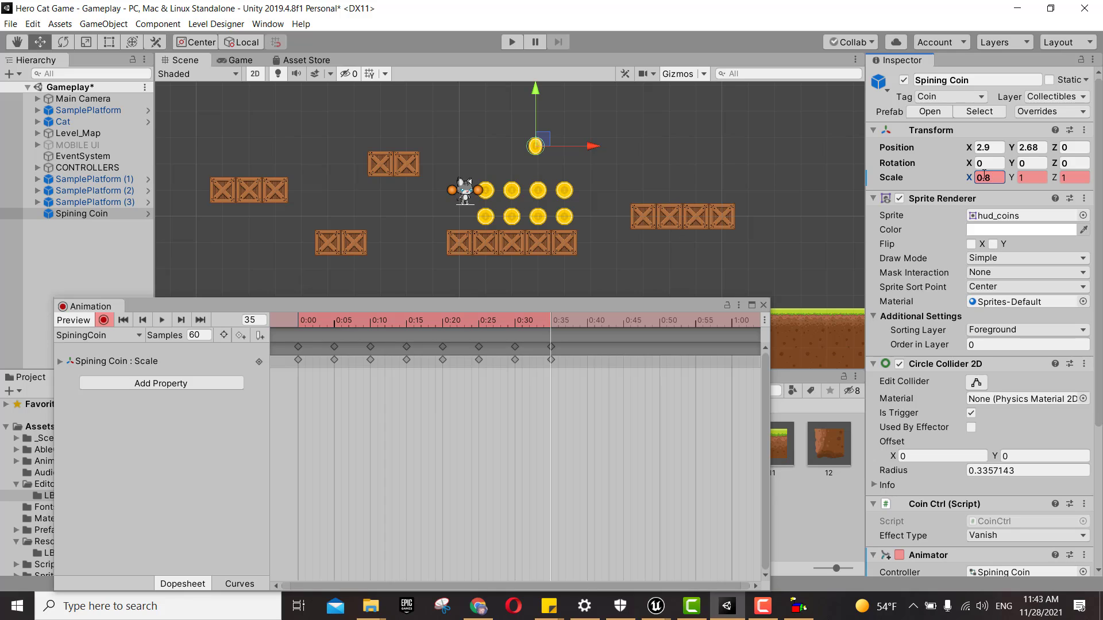
{"action": "left_click", "coordinate": [247, 320]}
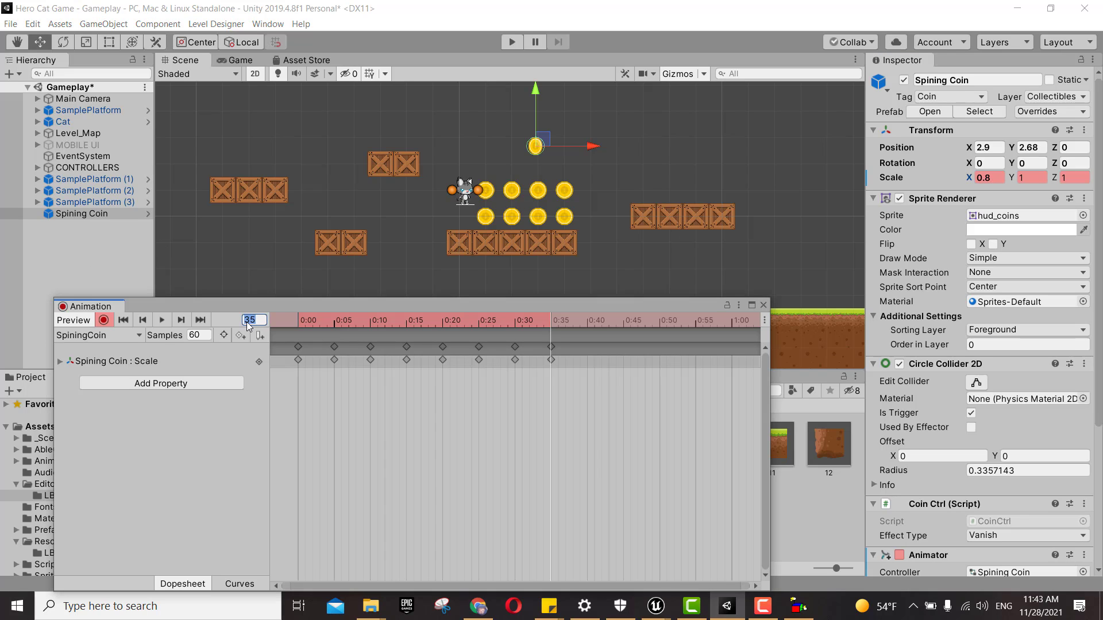
{"action": "type", "text": "40"}
{"action": "key", "text": "Return"}
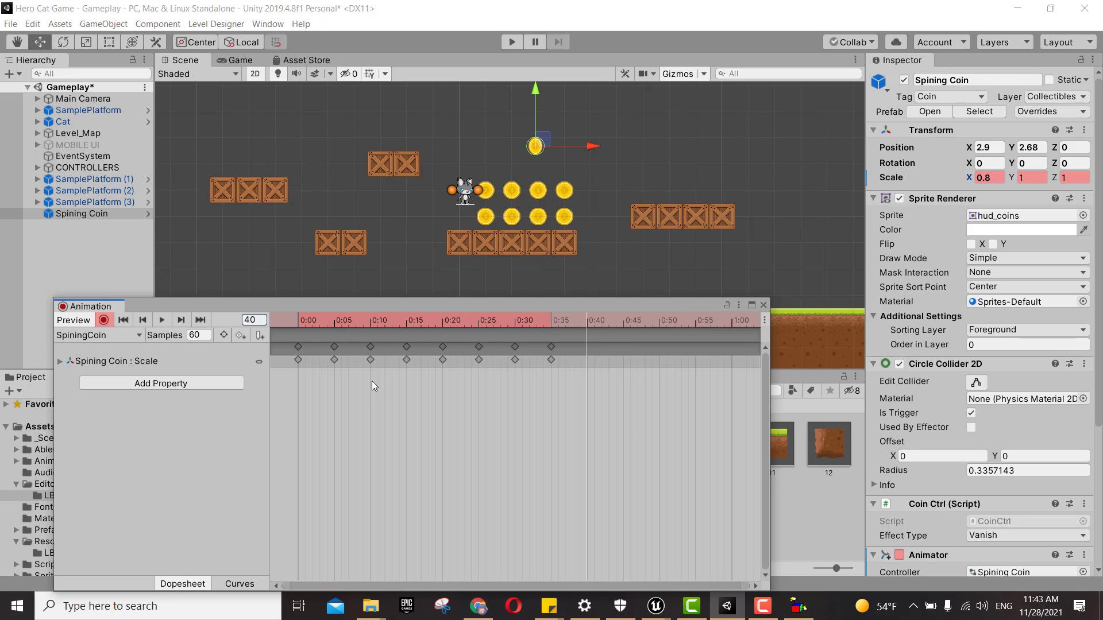
{"action": "left_click", "coordinate": [983, 178]}
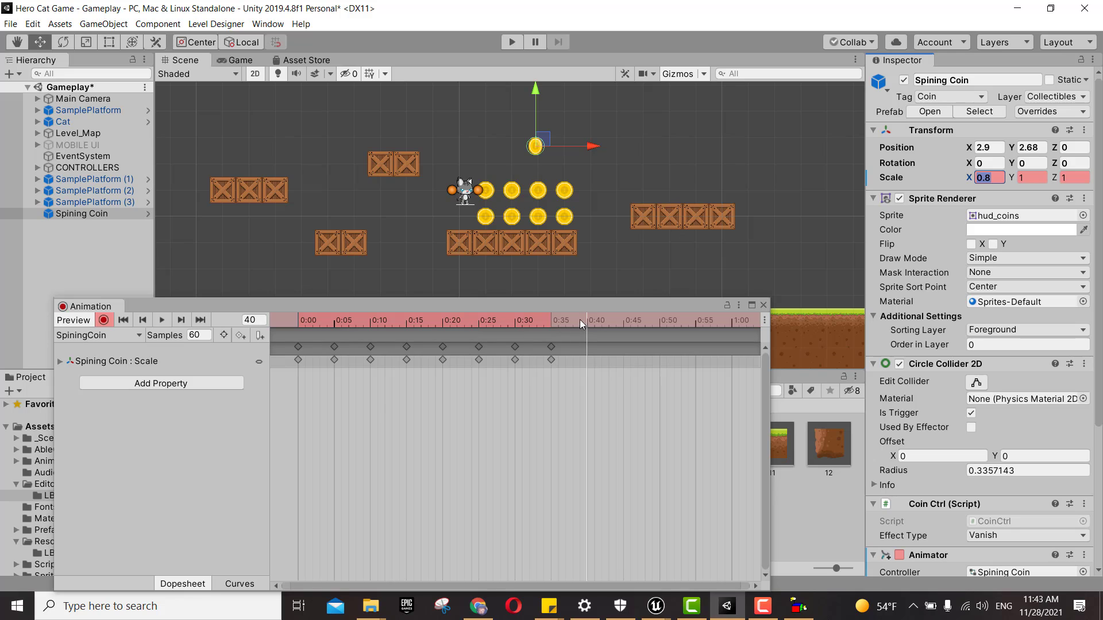
{"action": "type", "text": "1"}
{"action": "left_click", "coordinate": [163, 320]}
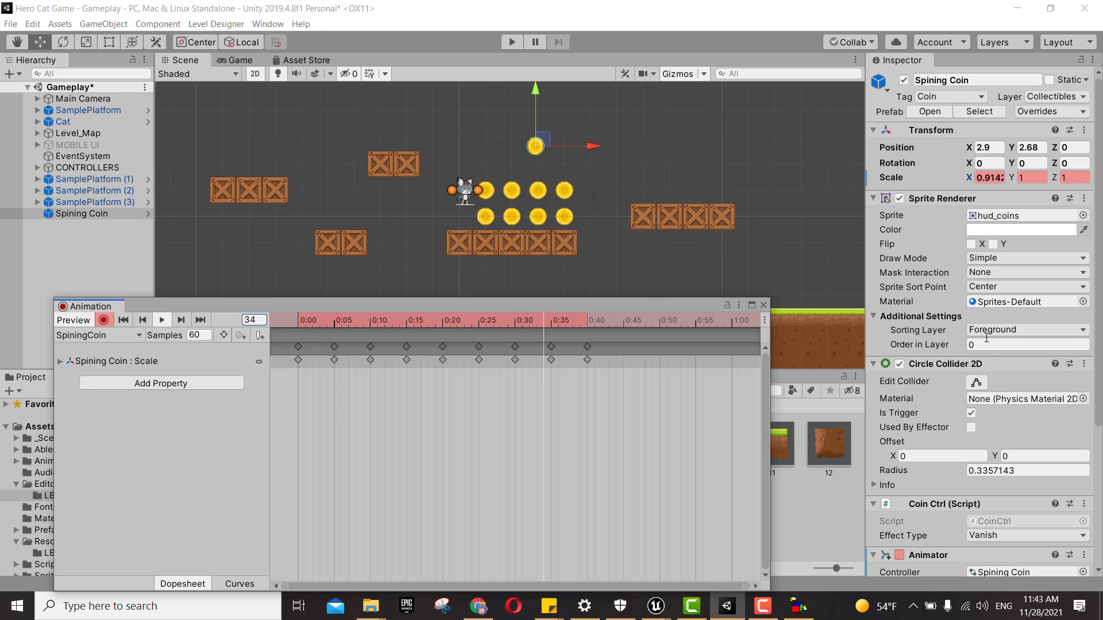
Watch the coin spin preview, stop it, and open the clip list
{"action": "scroll", "coordinate": [1005, 498], "scroll_direction": "down", "scroll_amount": 5}
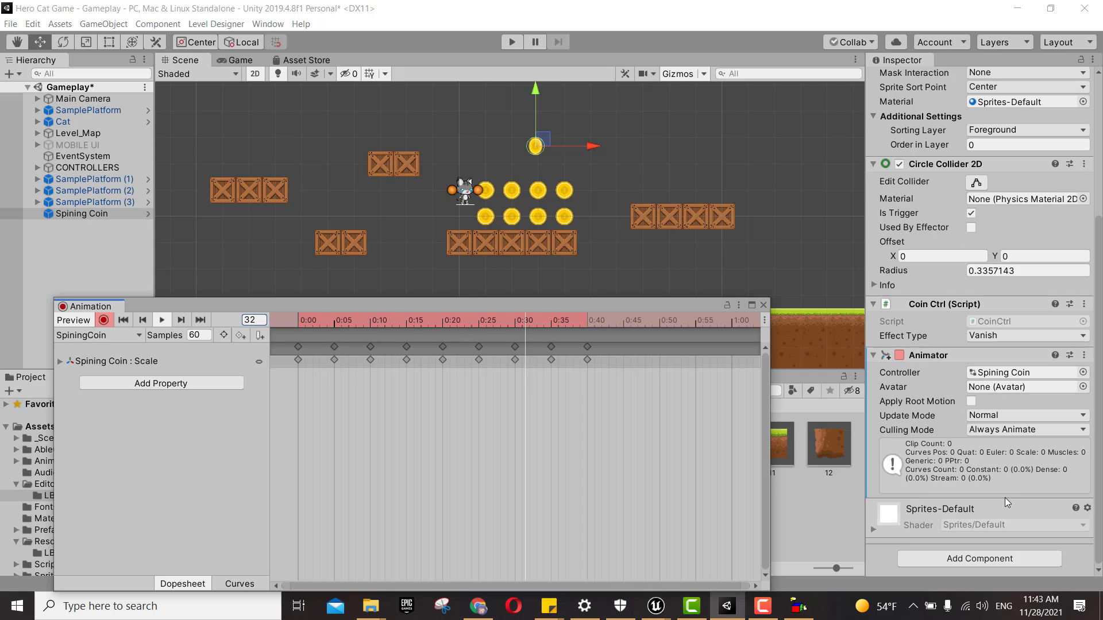
{"action": "scroll", "coordinate": [1005, 498], "scroll_direction": "up", "scroll_amount": 3}
{"action": "scroll", "coordinate": [977, 259], "scroll_direction": "up", "scroll_amount": 2}
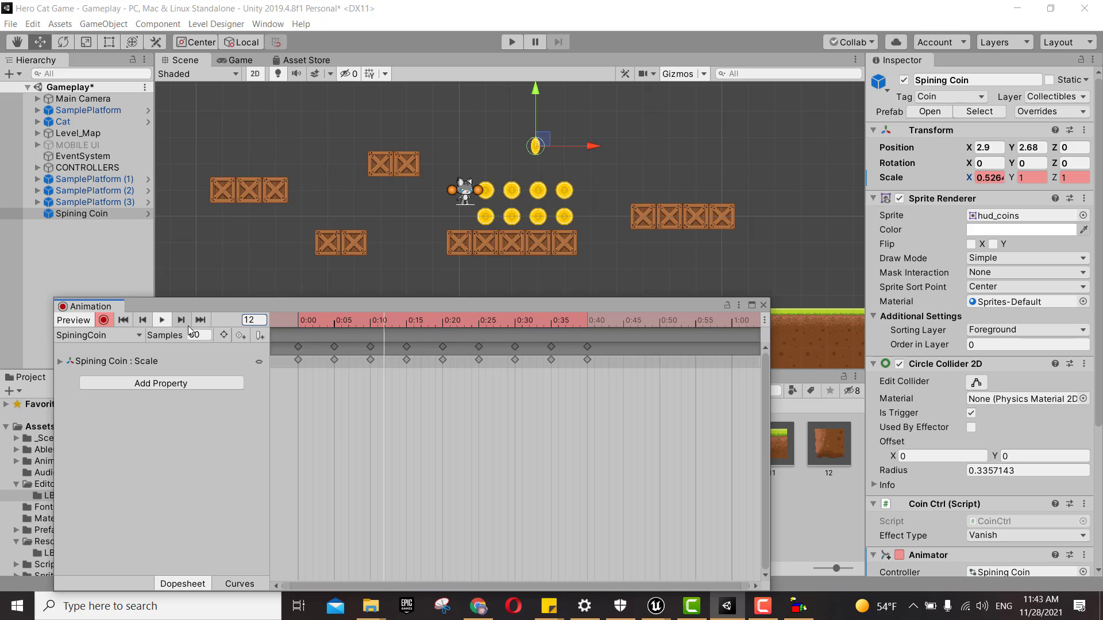
{"action": "left_click", "coordinate": [162, 322]}
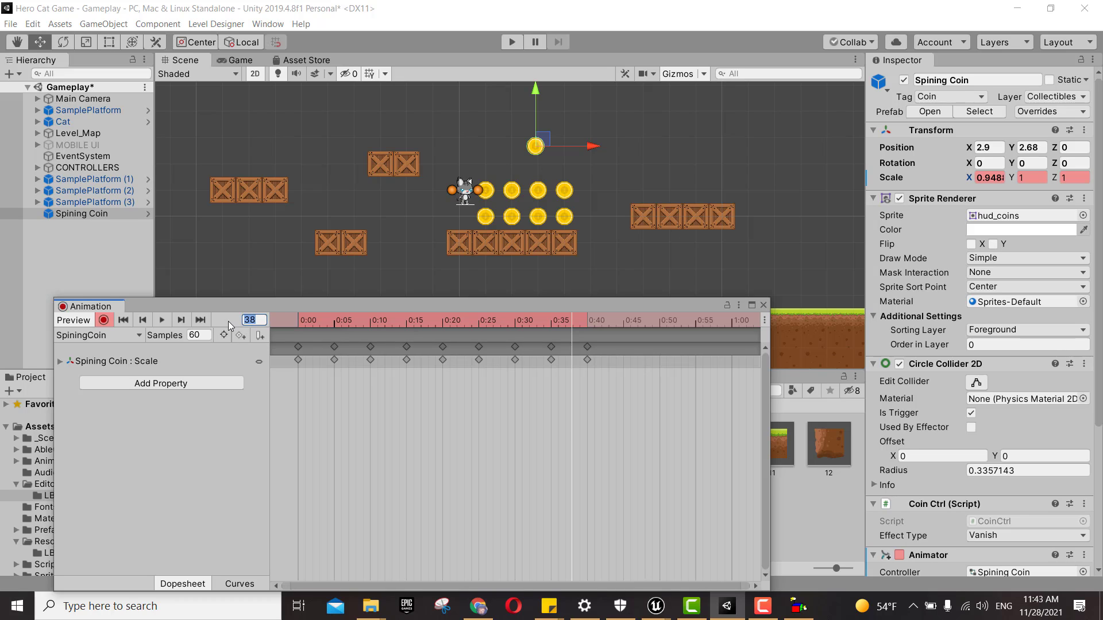
{"action": "left_click", "coordinate": [131, 336]}
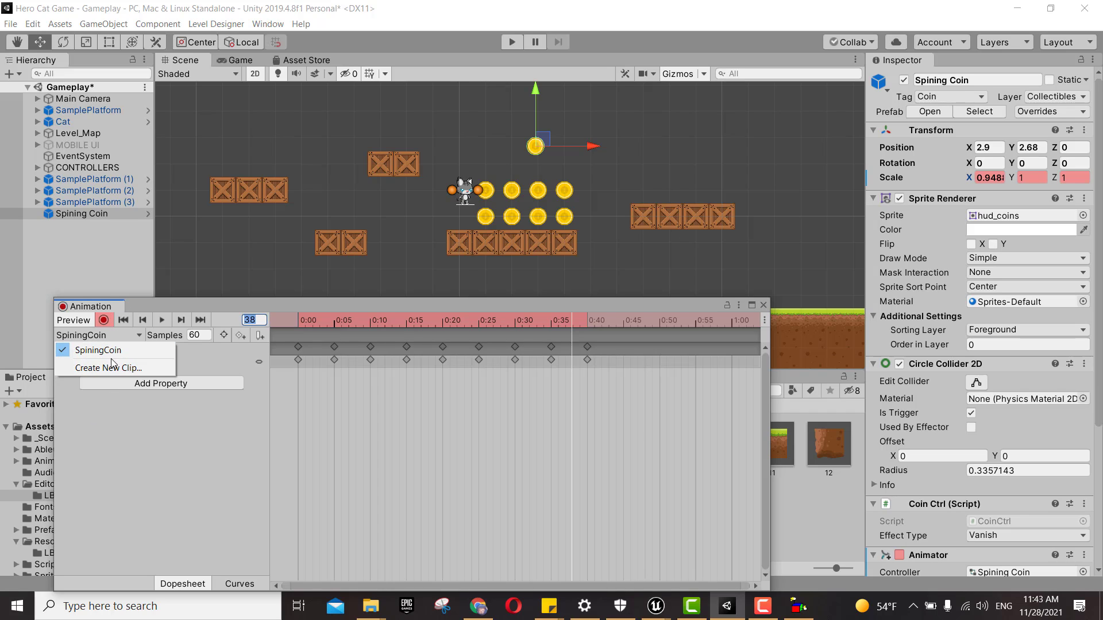
Close the clip list, turn off recording, and close the Animation window
{"action": "left_click", "coordinate": [766, 305]}
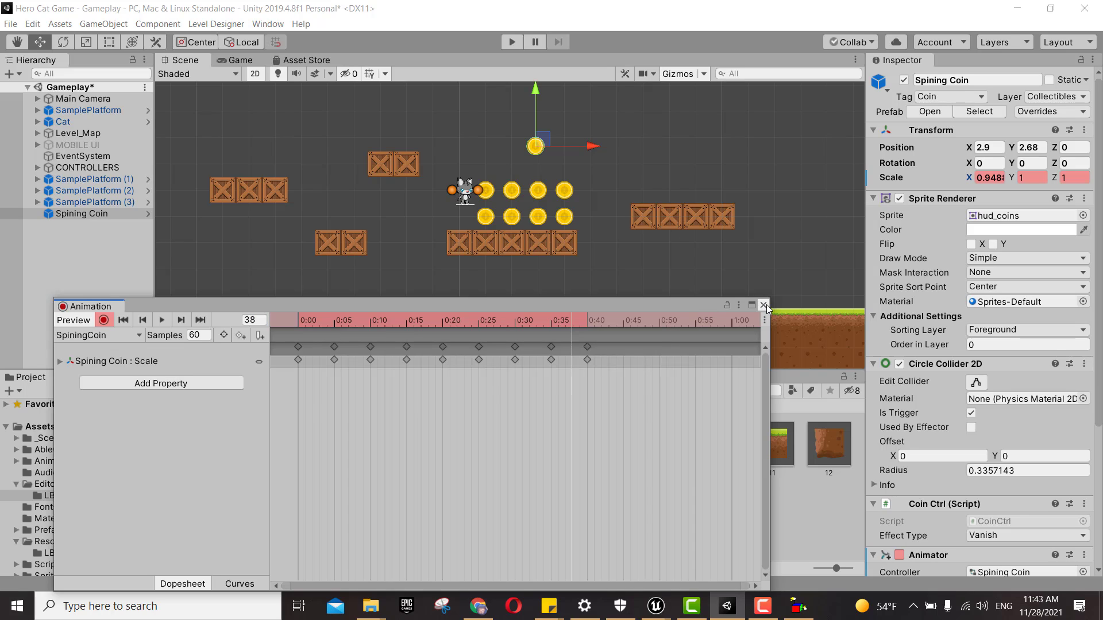
{"action": "left_click", "coordinate": [104, 320]}
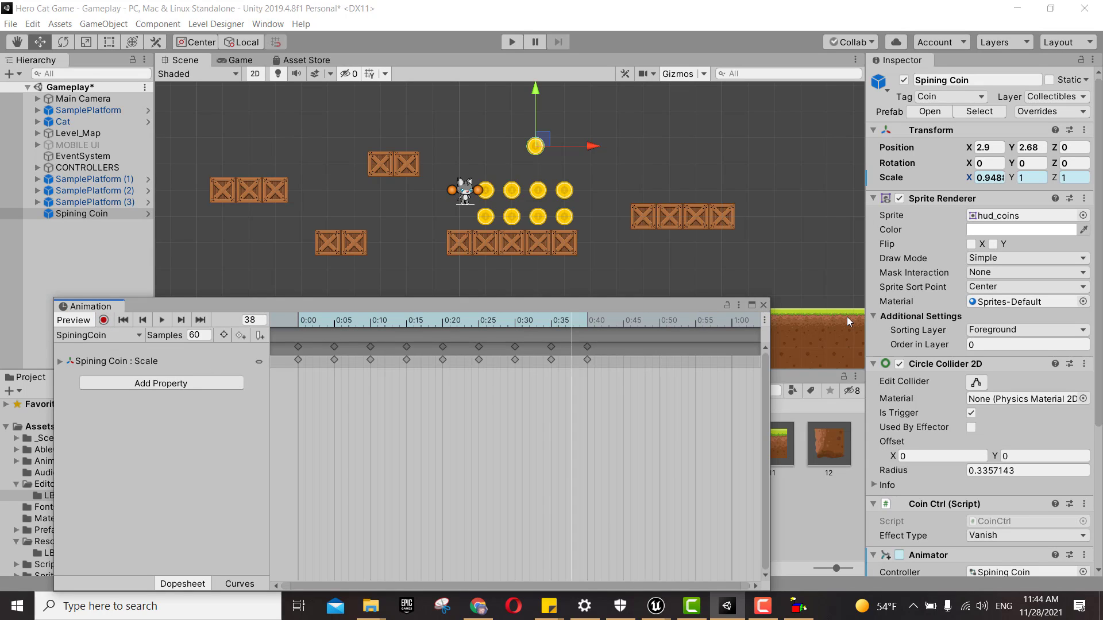
{"action": "left_click", "coordinate": [762, 306]}
Play-test the level, moving the cat right and jumping to the spinning coin
{"action": "left_click", "coordinate": [512, 41]}
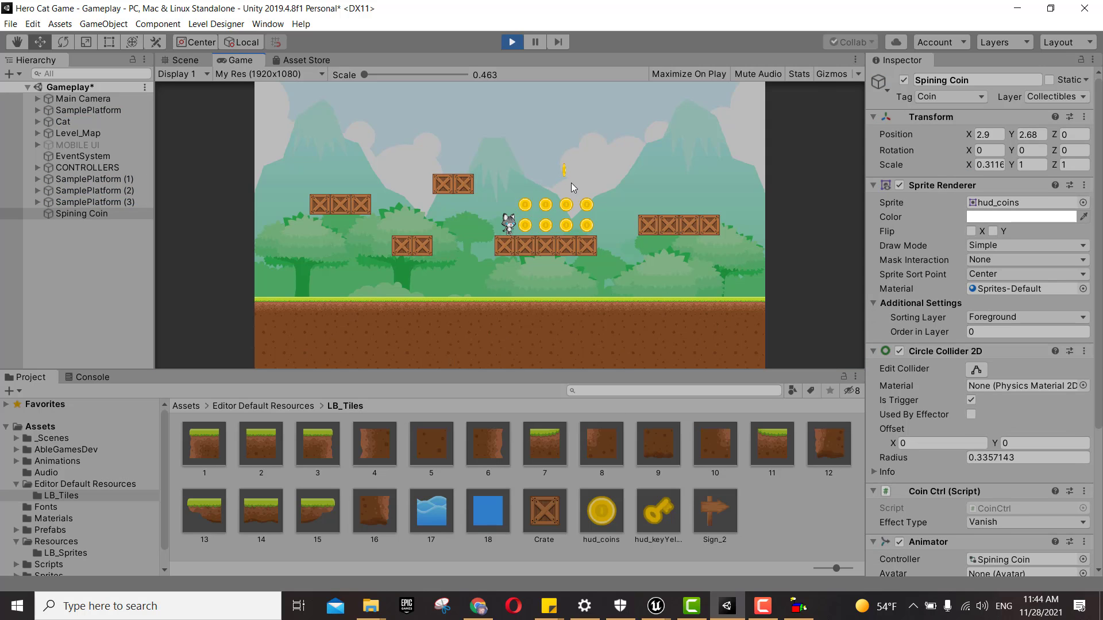
{"action": "key", "text": "Right"}
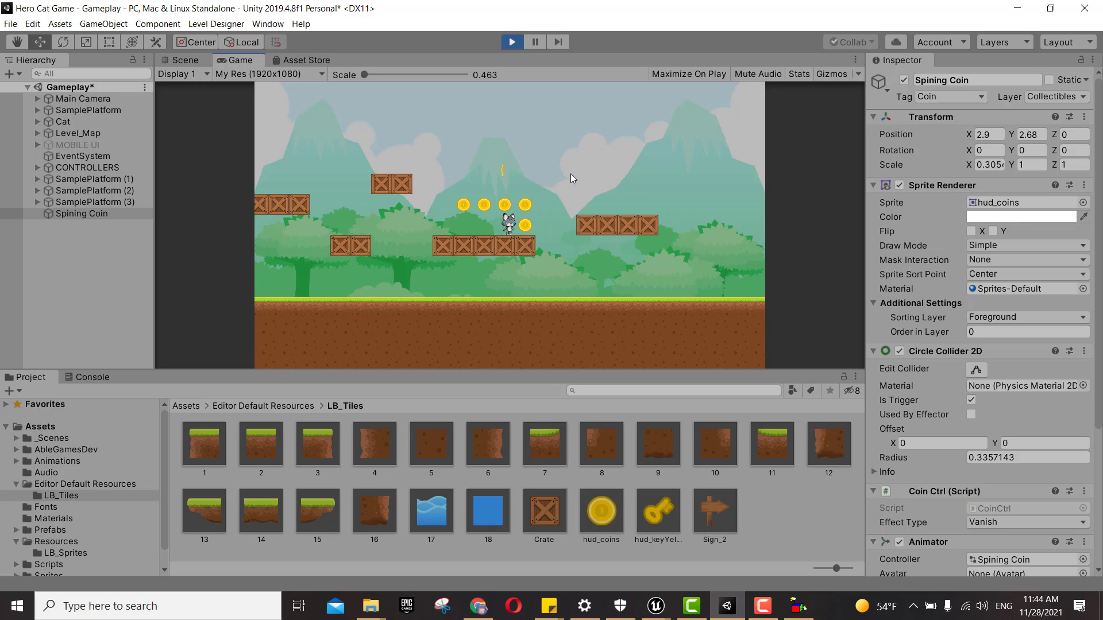
{"action": "key", "text": "space"}
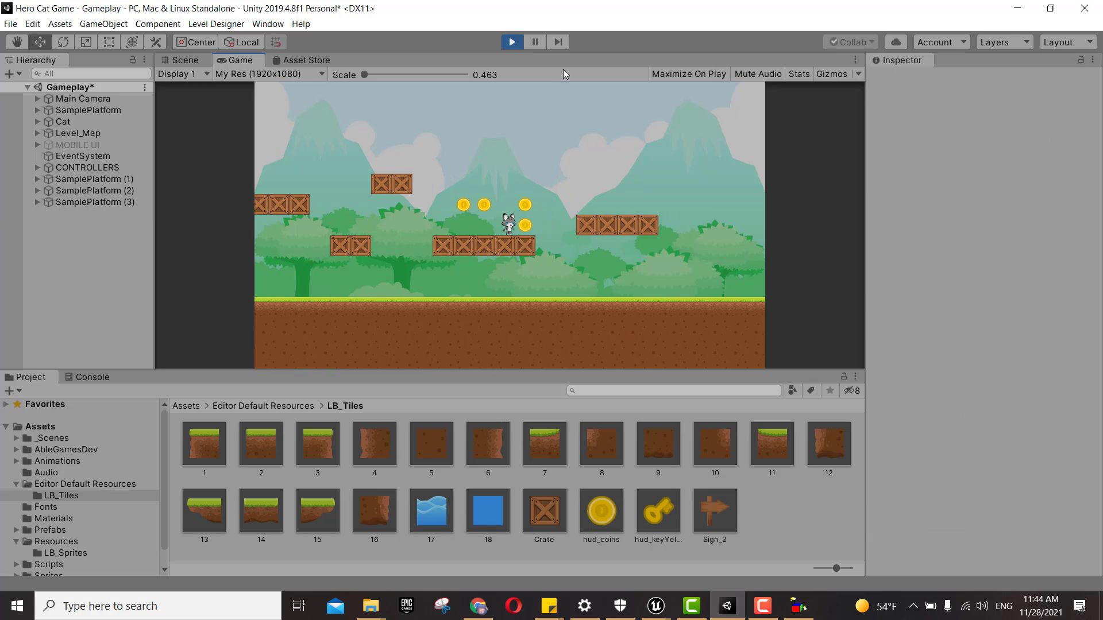
{"action": "key", "text": "ctrl+p"}
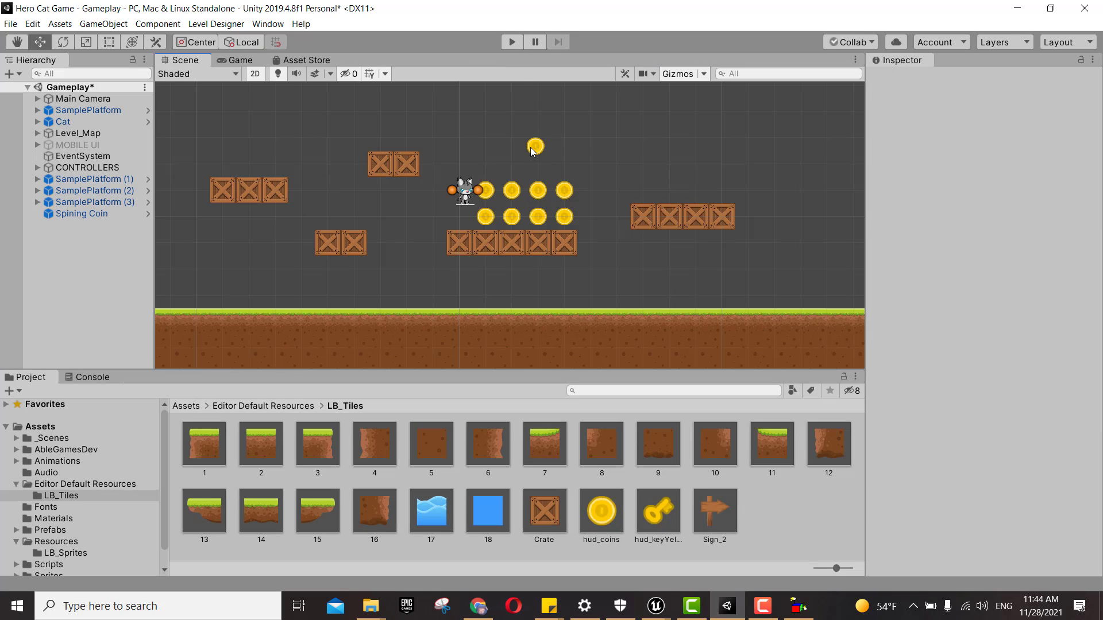
Select Spining Coin and keep its Coin Ctrl effect type as Vanish
{"action": "left_click", "coordinate": [533, 150]}
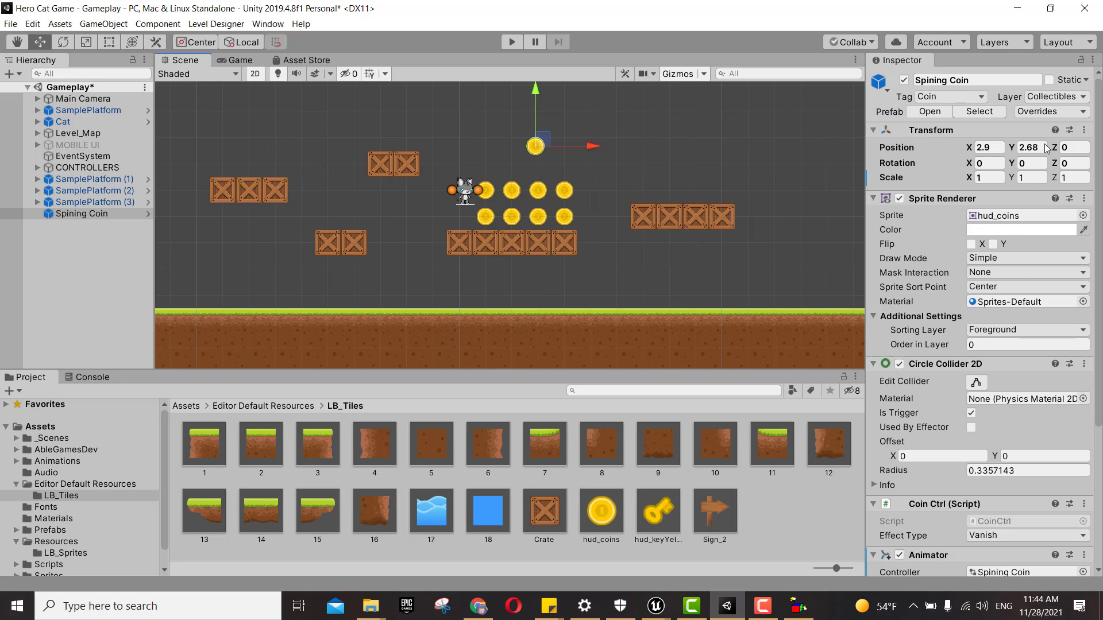
{"action": "scroll", "coordinate": [1018, 393], "scroll_direction": "down", "scroll_amount": 5}
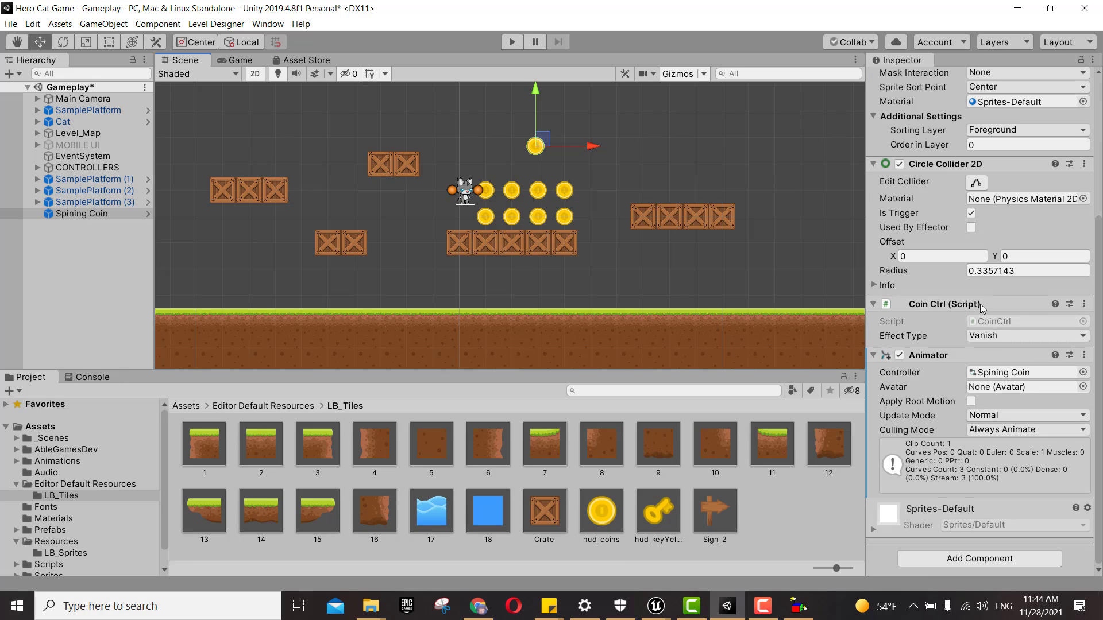
{"action": "left_click", "coordinate": [984, 337]}
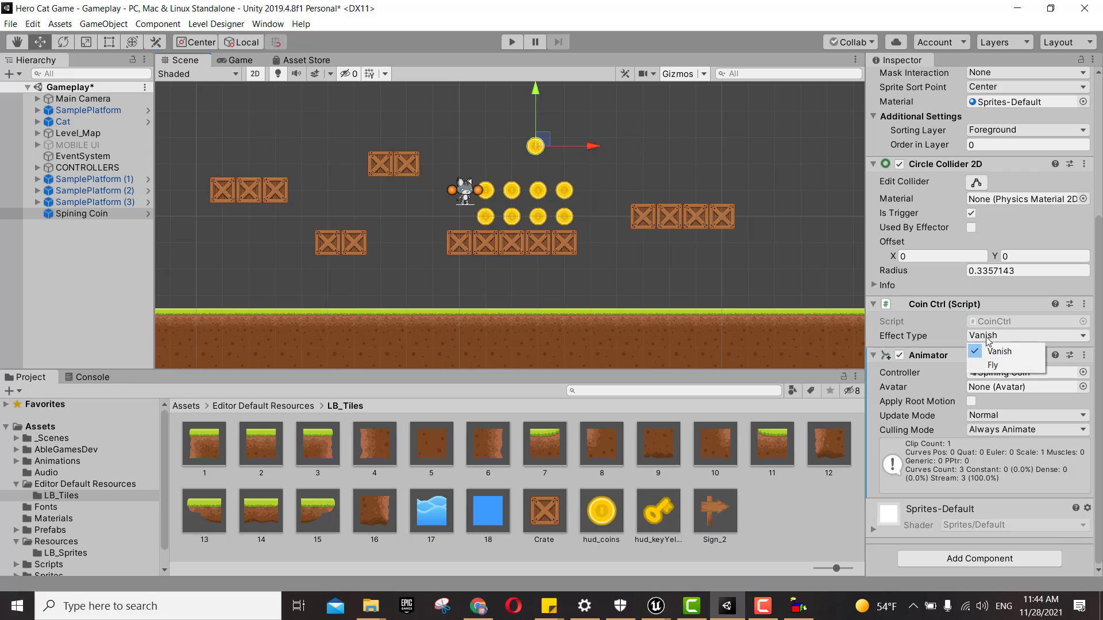
{"action": "left_click", "coordinate": [1028, 320]}
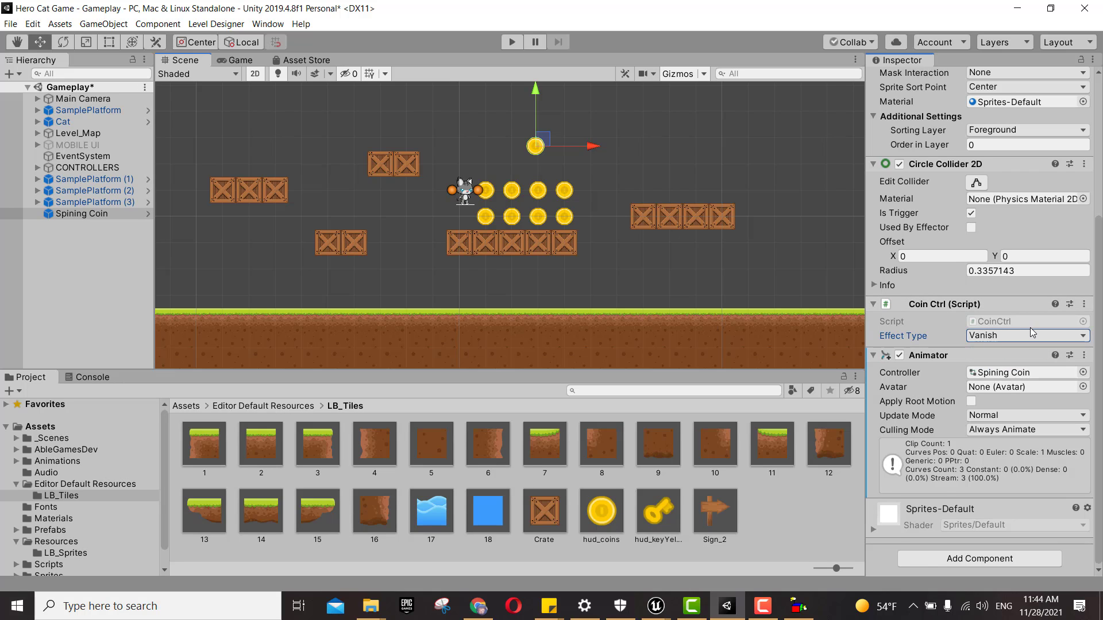
Apply all of Spining Coin's overrides to the hud_coins prefab
{"action": "scroll", "coordinate": [1033, 333], "scroll_direction": "up", "scroll_amount": 5}
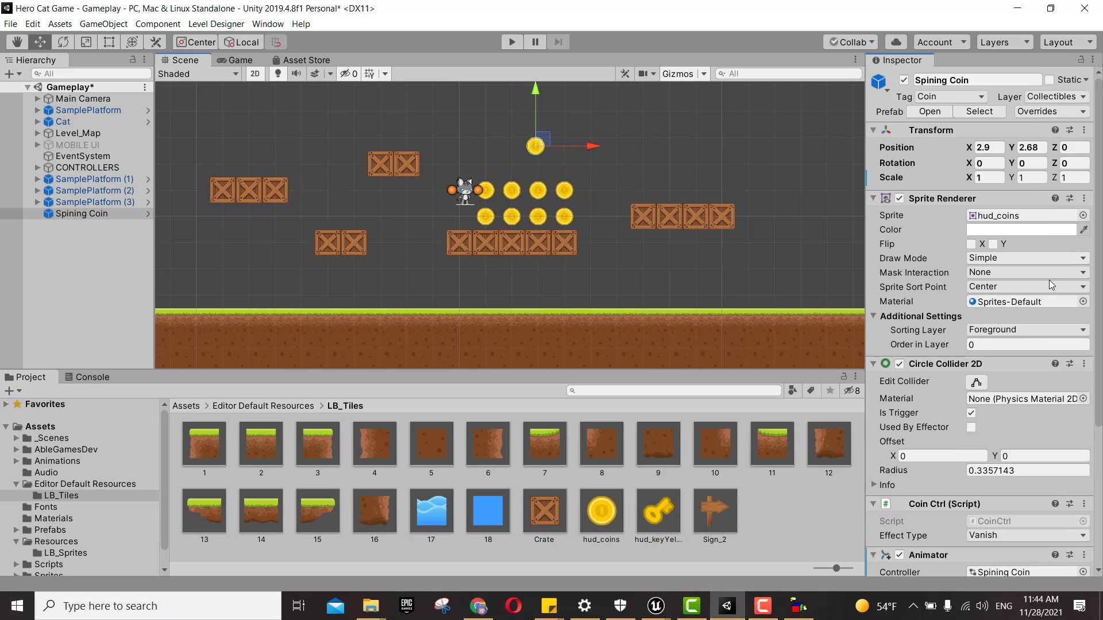
{"action": "scroll", "coordinate": [949, 443], "scroll_direction": "down", "scroll_amount": 5}
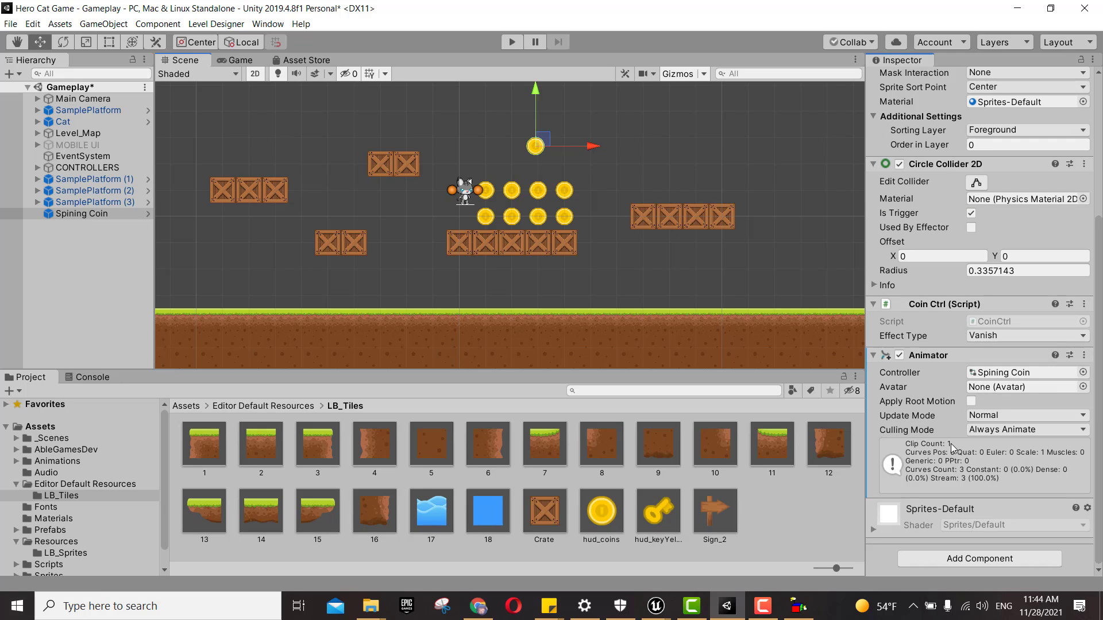
{"action": "scroll", "coordinate": [1044, 288], "scroll_direction": "up", "scroll_amount": 10}
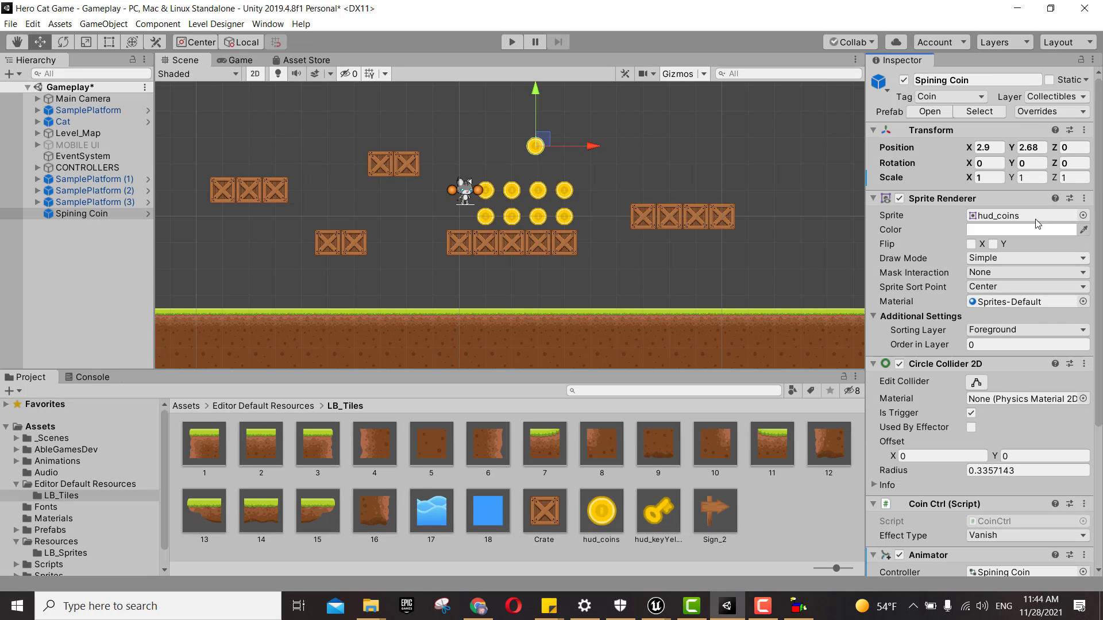
{"action": "left_click", "coordinate": [1080, 112]}
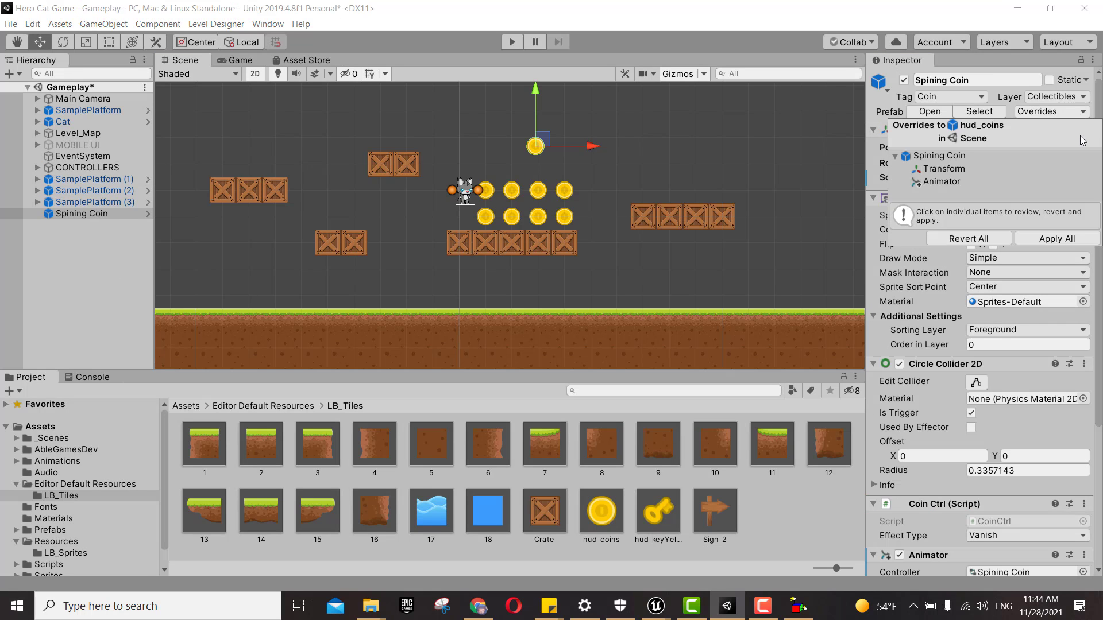
{"action": "left_click", "coordinate": [1057, 238]}
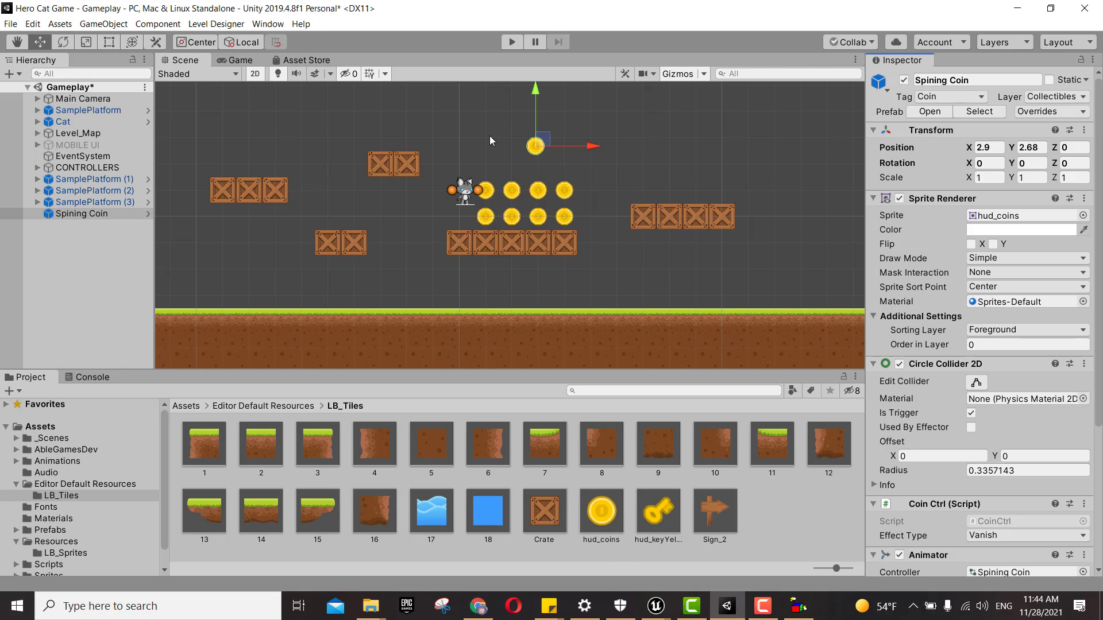
Enable Is SFX On in the Cat's Player Ctrl component
{"action": "left_click", "coordinate": [84, 122]}
{"action": "scroll", "coordinate": [1011, 483], "scroll_direction": "down", "scroll_amount": 5}
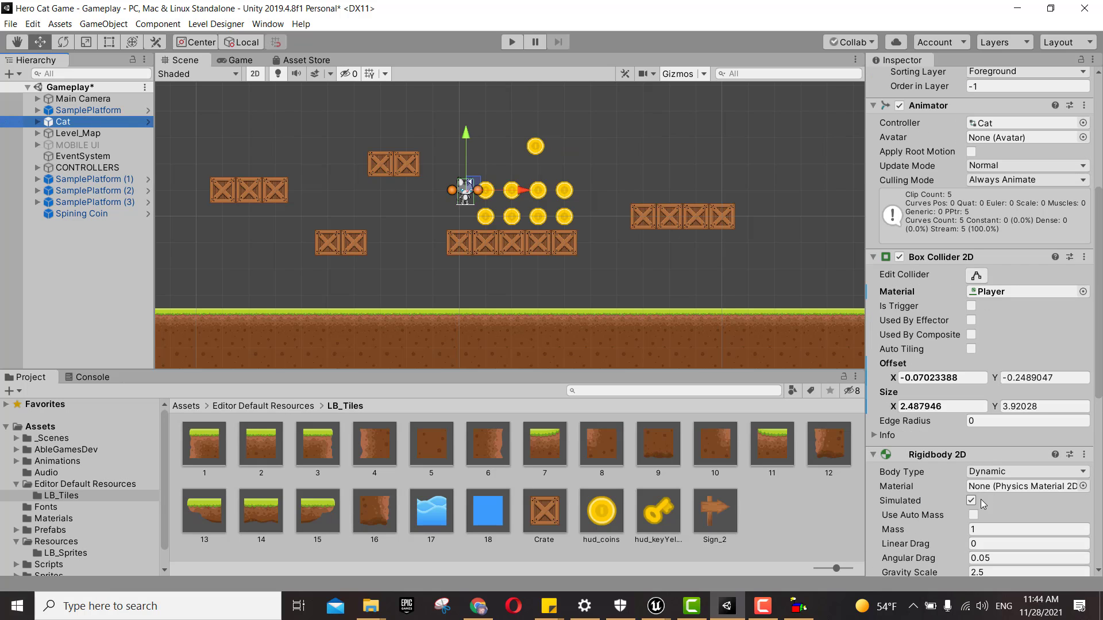
{"action": "scroll", "coordinate": [970, 506], "scroll_direction": "down", "scroll_amount": 4}
{"action": "scroll", "coordinate": [970, 505], "scroll_direction": "down", "scroll_amount": 4}
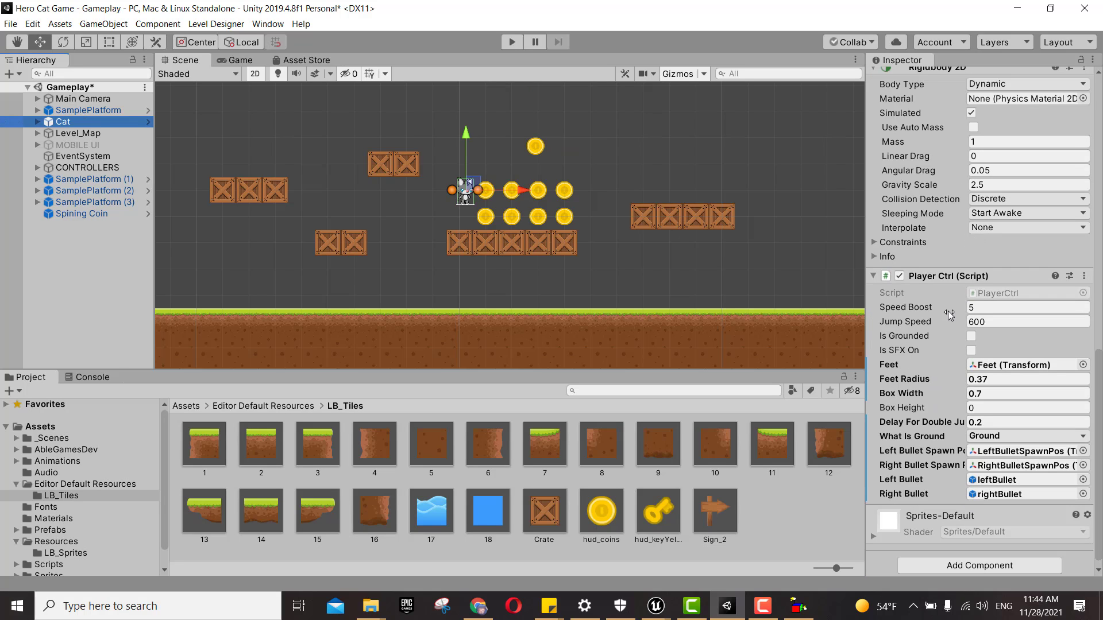
{"action": "left_click", "coordinate": [971, 349]}
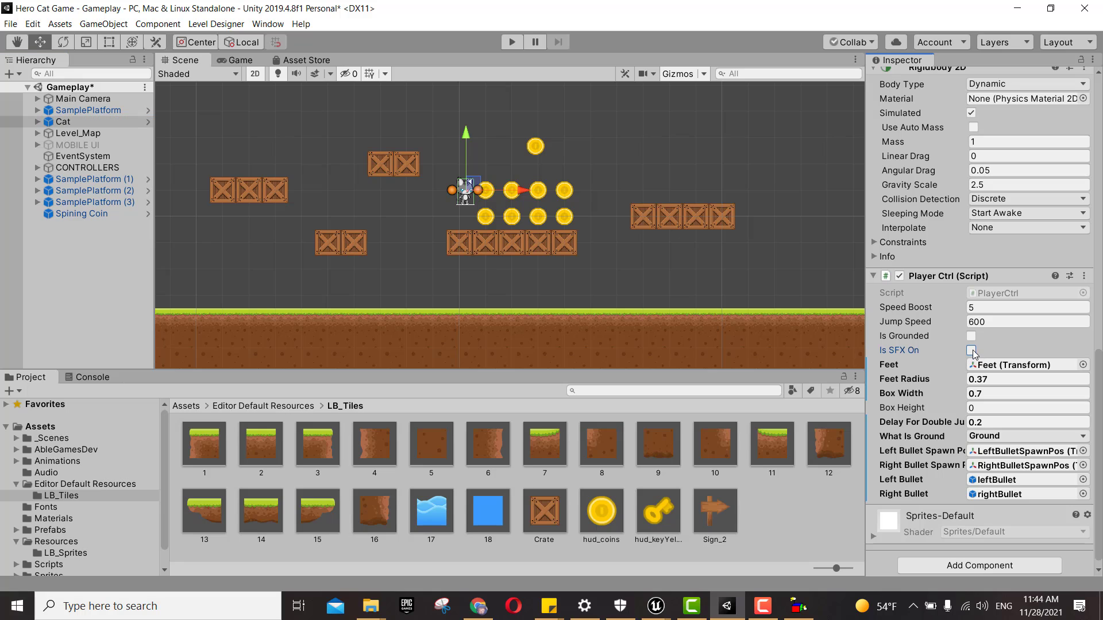
Play-test the level, running and jumping the cat to collect the coins
{"action": "left_click", "coordinate": [518, 43]}
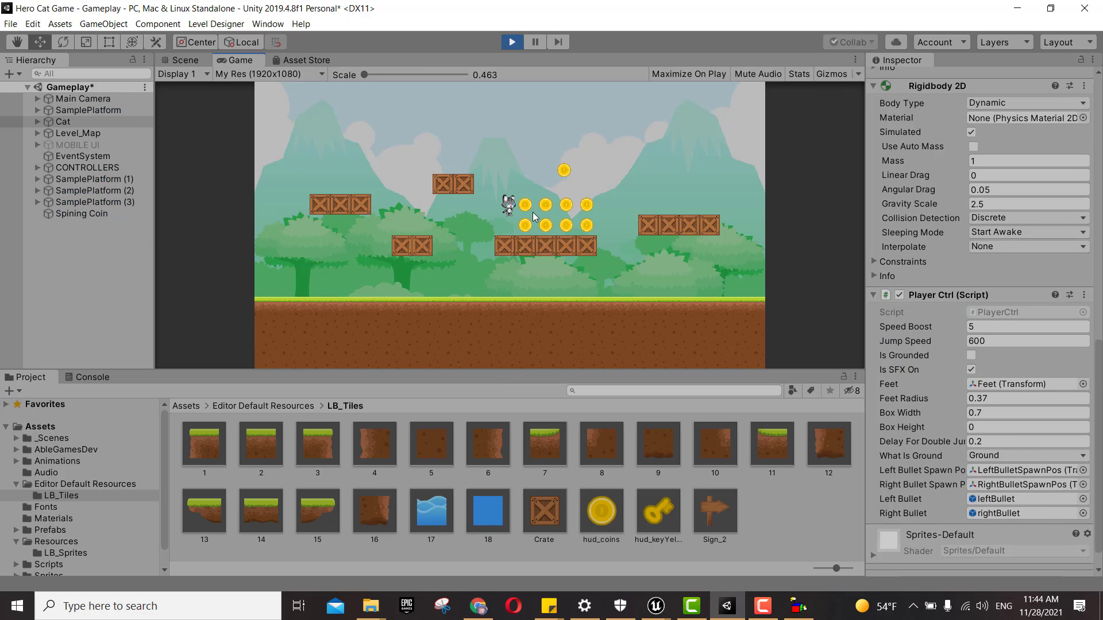
{"action": "key", "text": "Right"}
{"action": "key", "text": "Left"}
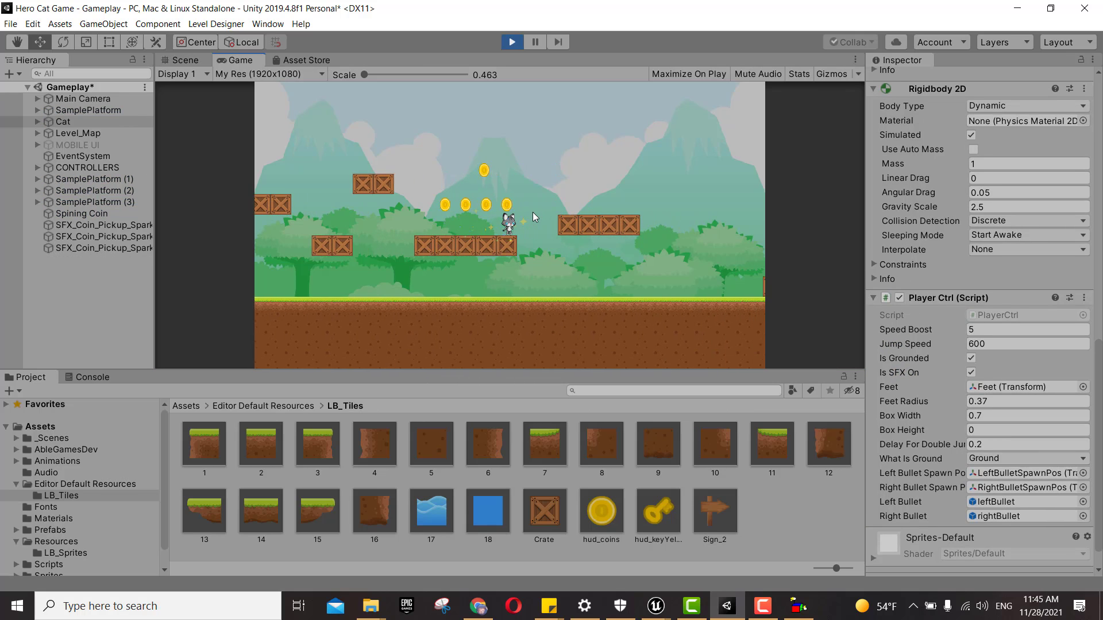
{"action": "key", "text": "space"}
{"action": "key", "text": "Left"}
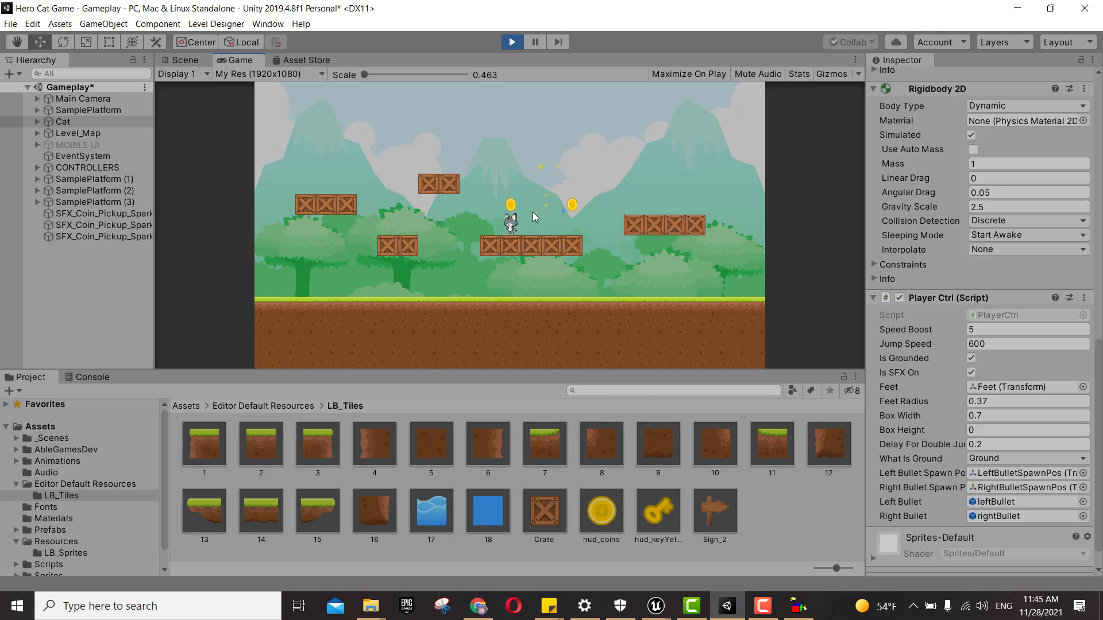
{"action": "key", "text": "Left"}
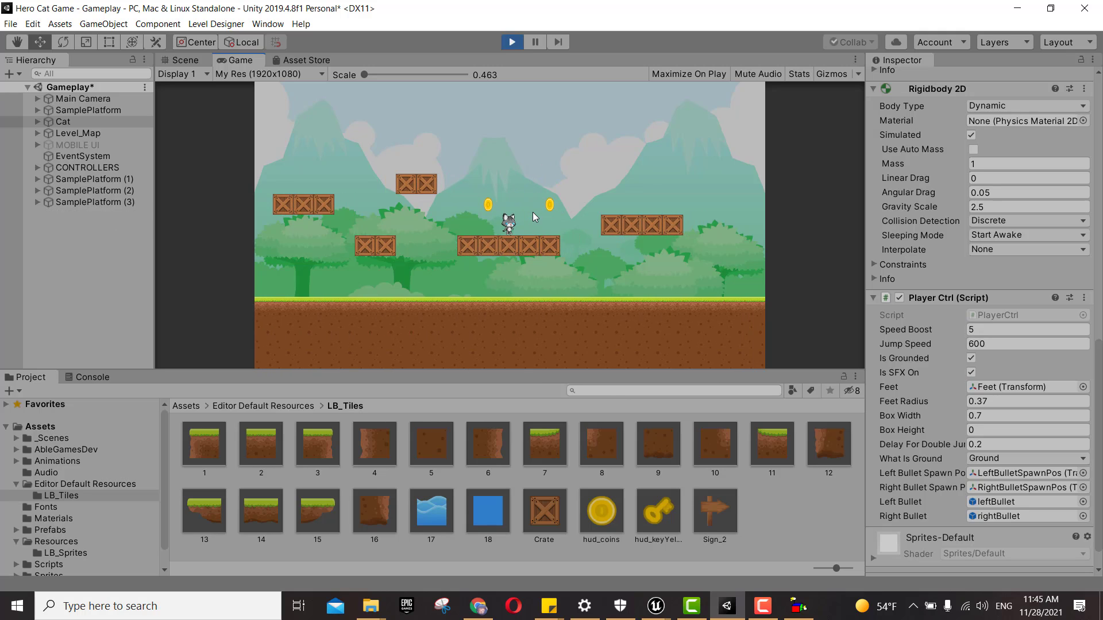
{"action": "key", "text": "space"}
{"action": "key", "text": "Right"}
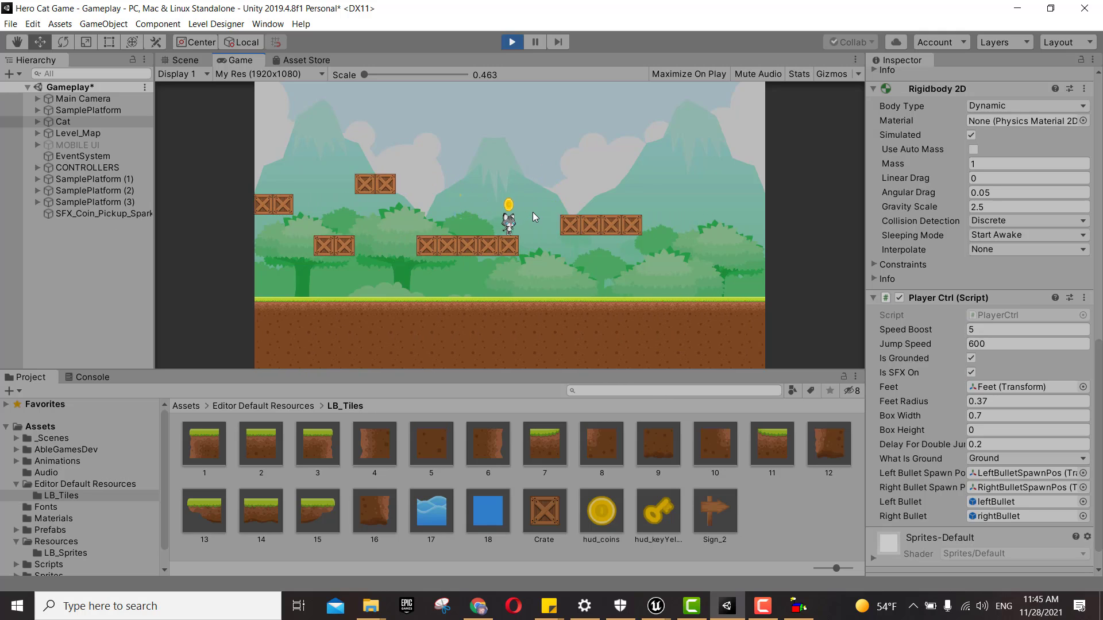